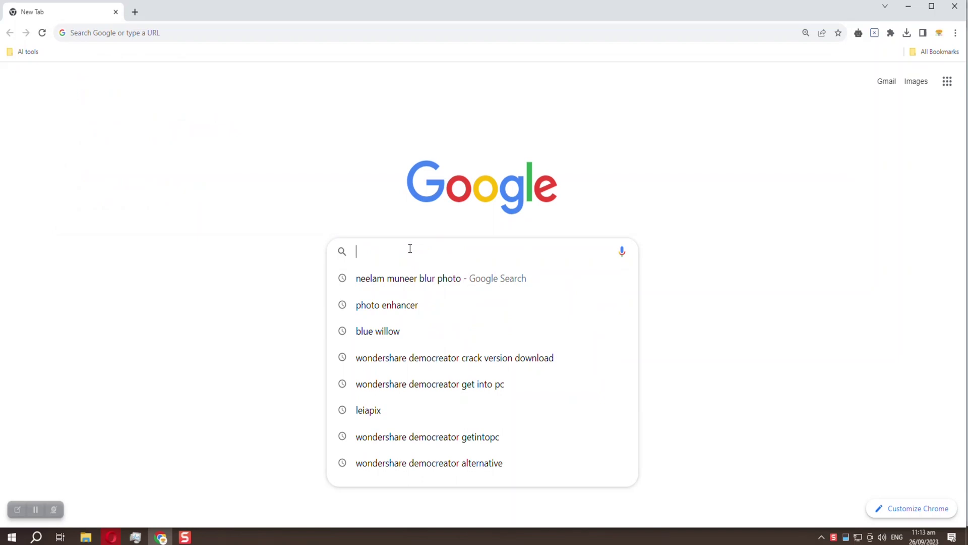
# - Search Google for "fotor" and open the Fotor online photo editor's website from the results
pyautogui.write('fo')
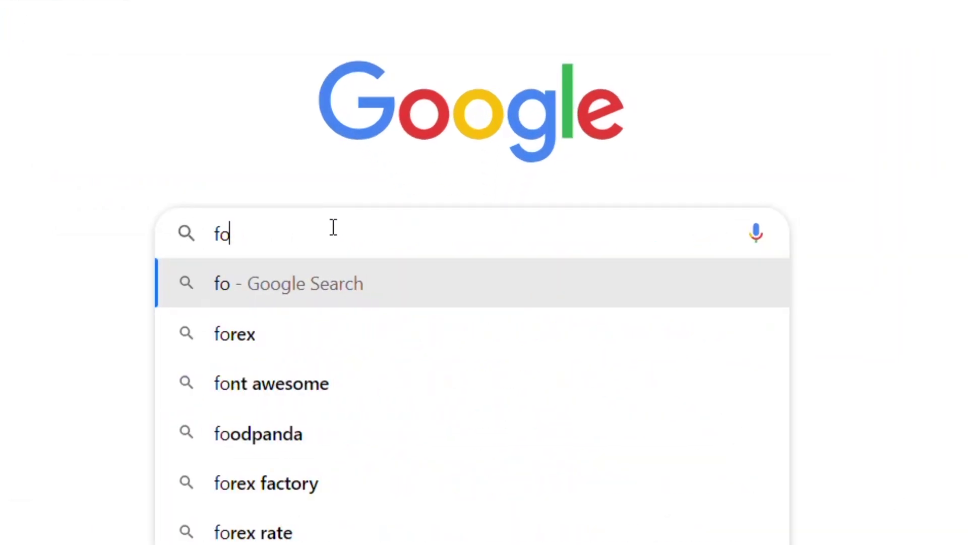
pyautogui.write('tor')
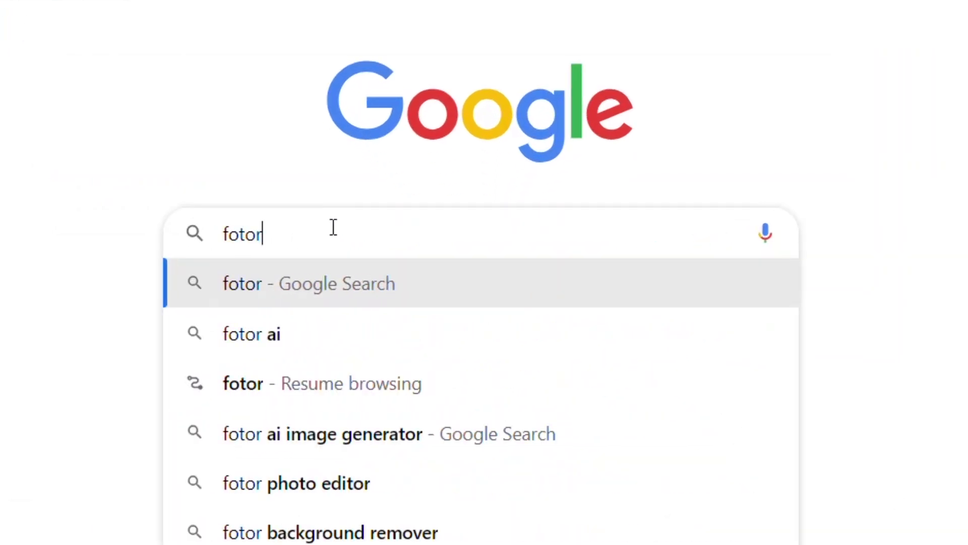
pyautogui.press('Return')
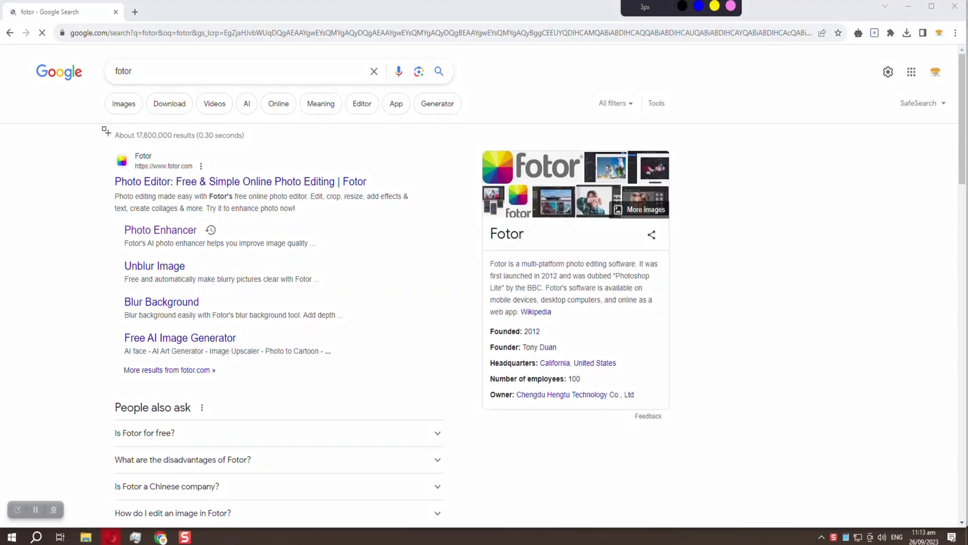
pyautogui.moveTo(74, 140)
pyautogui.mouseDown()
pyautogui.moveTo(281, 173)
pyautogui.moveTo(422, 210)
pyautogui.moveTo(435, 225)
pyautogui.mouseUp()
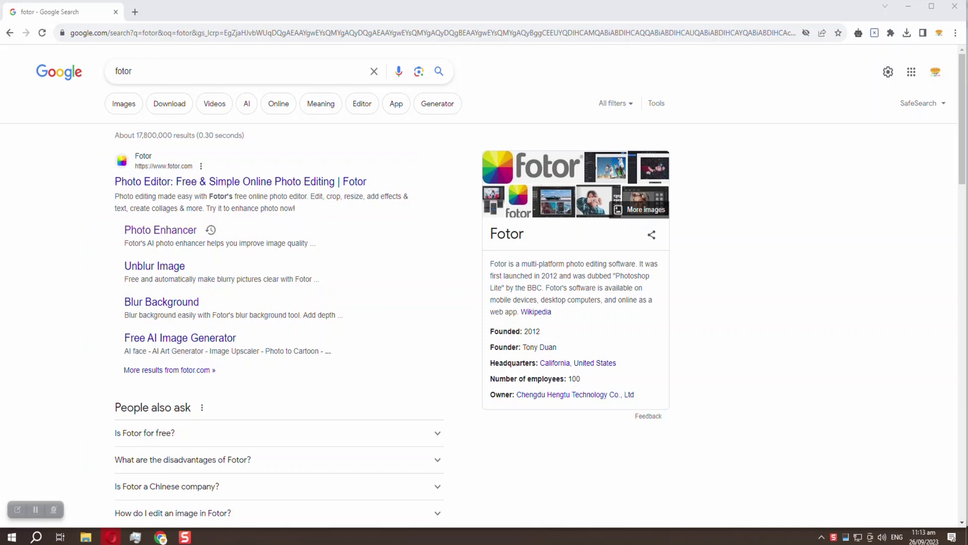
pyautogui.click(191, 181)
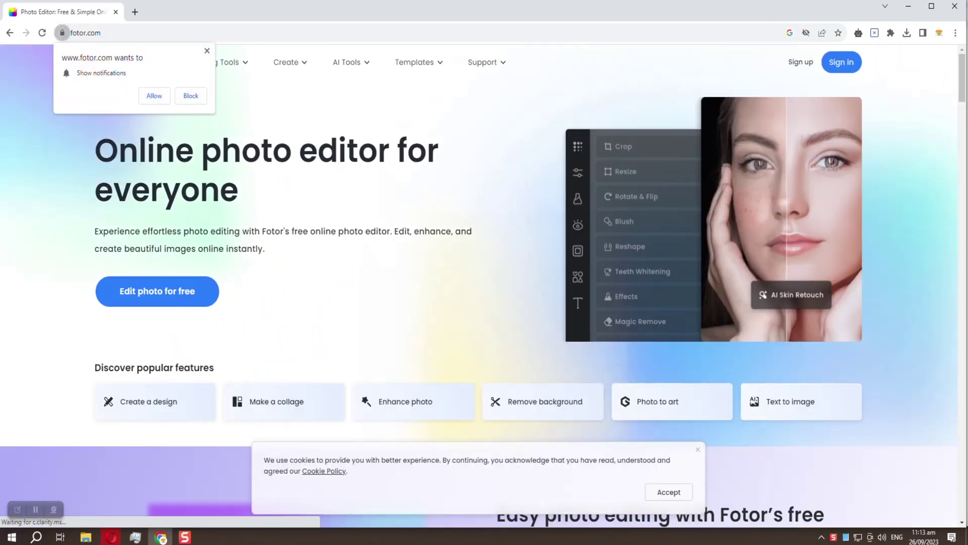
pyautogui.moveTo(658, 7)
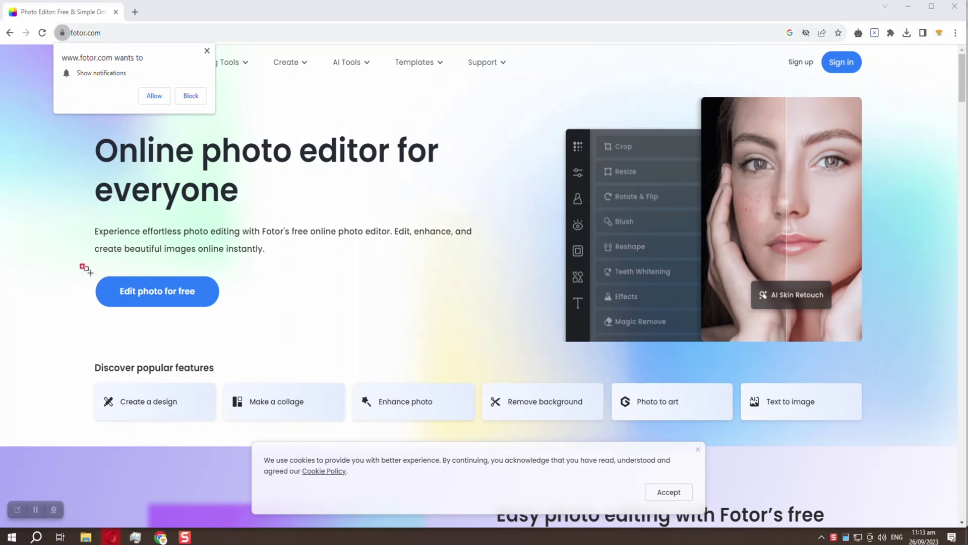
pyautogui.moveTo(80, 265)
pyautogui.mouseDown()
pyautogui.moveTo(244, 329)
pyautogui.moveTo(226, 323)
pyautogui.mouseUp()
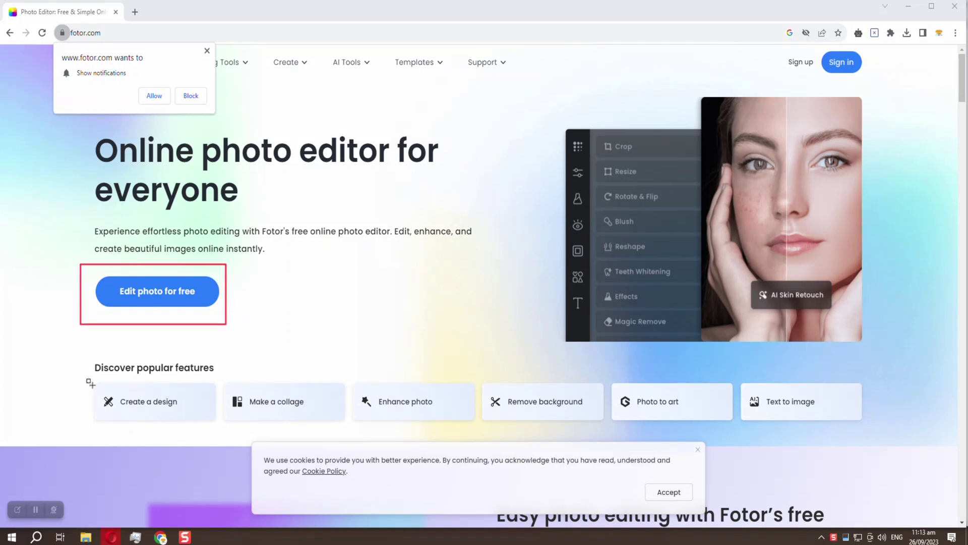
pyautogui.moveTo(87, 388); pyautogui.dragTo(222, 428)
pyautogui.moveTo(355, 376)
pyautogui.mouseDown()
pyautogui.moveTo(378, 408)
pyautogui.moveTo(482, 429)
pyautogui.mouseUp()
pyautogui.moveTo(476, 300)
pyautogui.mouseDown()
pyautogui.moveTo(522, 367)
pyautogui.moveTo(552, 373)
pyautogui.mouseUp()
pyautogui.moveTo(891, 339); pyautogui.dragTo(802, 391)
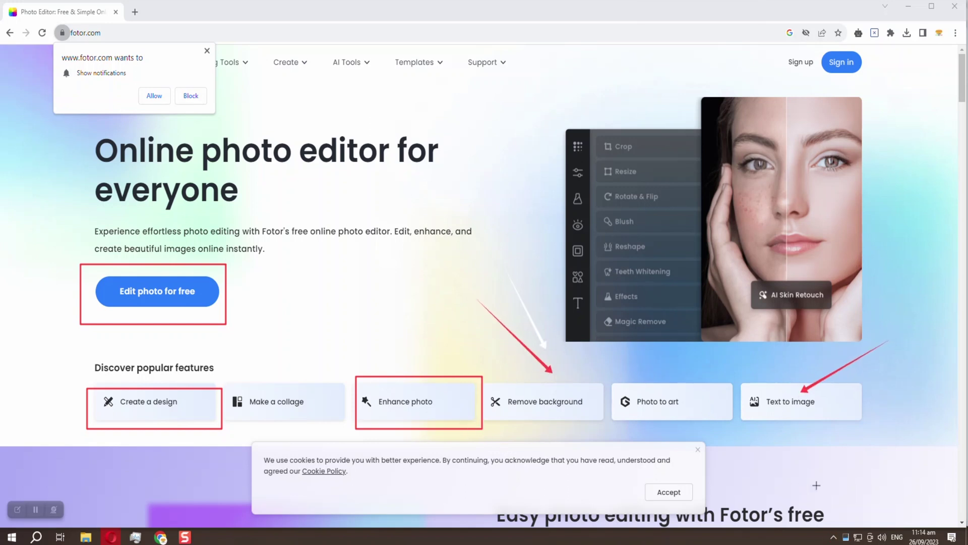
pyautogui.moveTo(818, 484); pyautogui.dragTo(705, 415)
pyautogui.hotkey('ctrl', 'z')
pyautogui.hotkey('ctrl', 'z')
pyautogui.hotkey('ctrl', 'z')
pyautogui.hotkey('ctrl', 'z')
pyautogui.hotkey('ctrl', 'z')
pyautogui.hotkey('ctrl', 'z')
pyautogui.hotkey('ctrl', 'z')
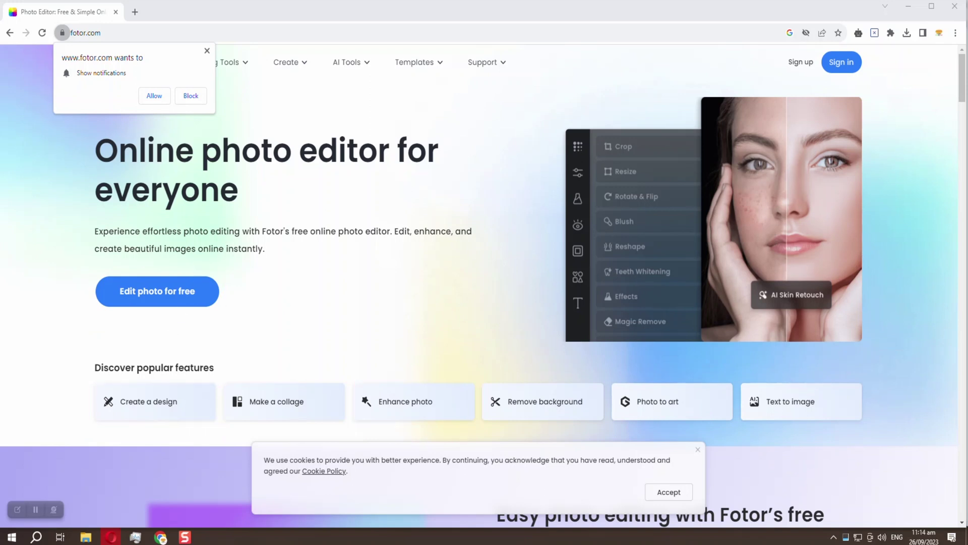
# - Start the free photo editor and load download.jfif from the Downloads folder, with the file filter set to All Files
pyautogui.click(140, 296)
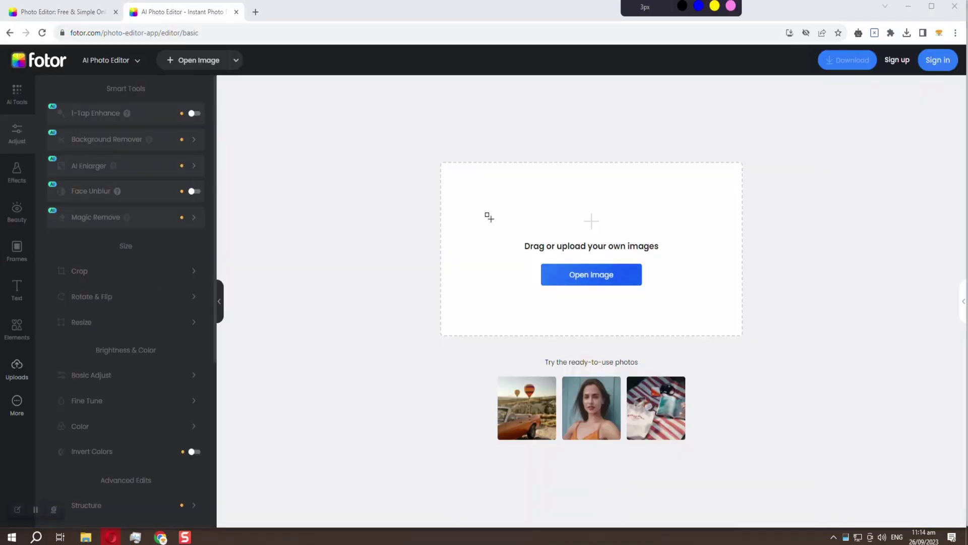
pyautogui.moveTo(490, 221); pyautogui.dragTo(690, 303)
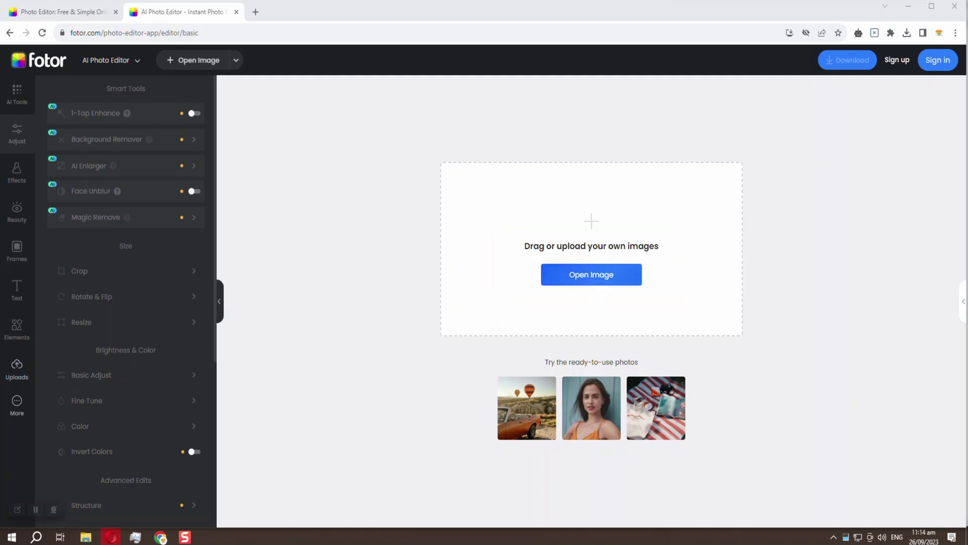
pyautogui.click(597, 276)
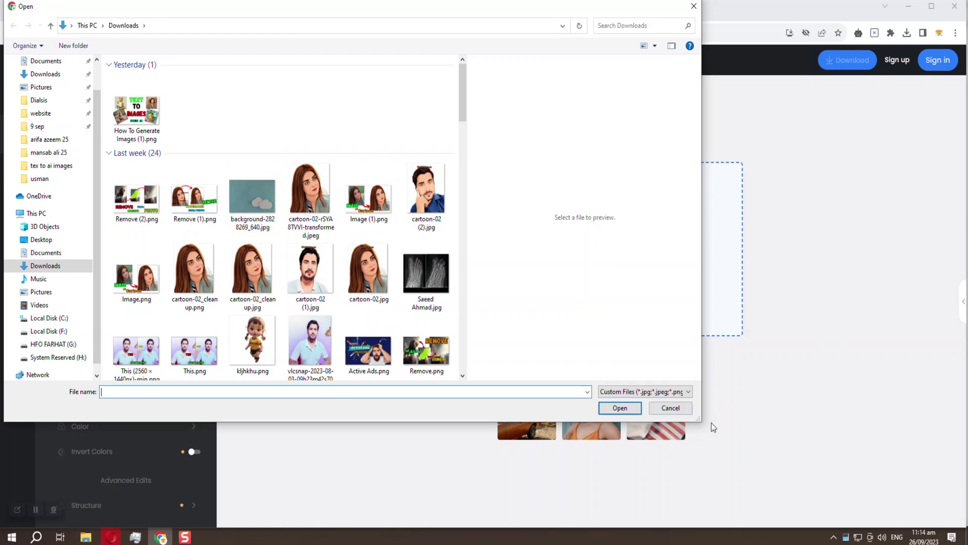
pyautogui.click(619, 393)
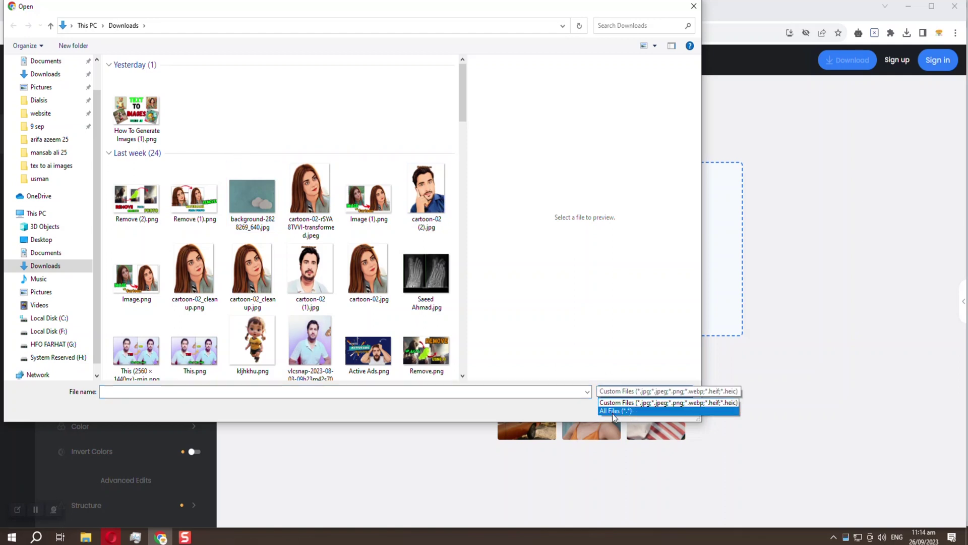
pyautogui.click(615, 411)
pyautogui.click(136, 100)
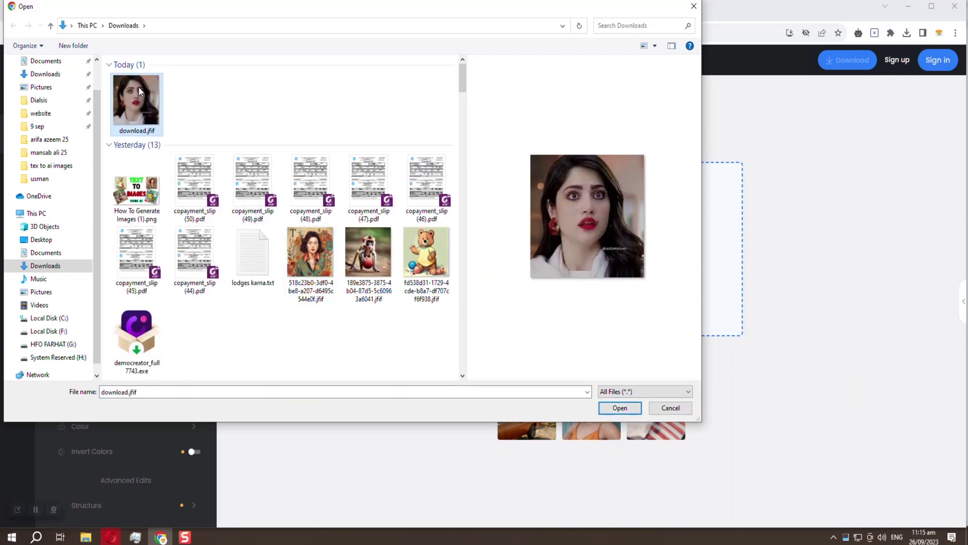
pyautogui.click(627, 410)
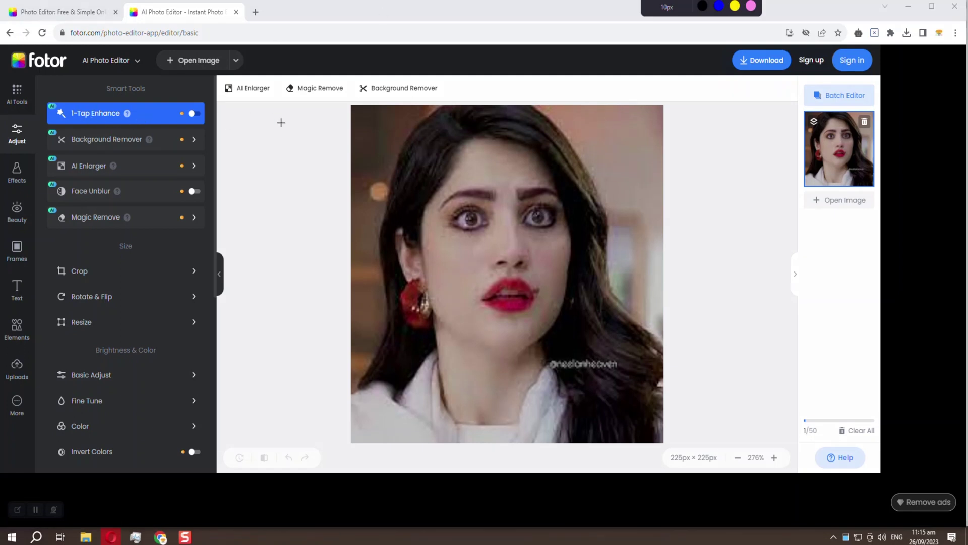
pyautogui.moveTo(252, 189); pyautogui.dragTo(252, 98)
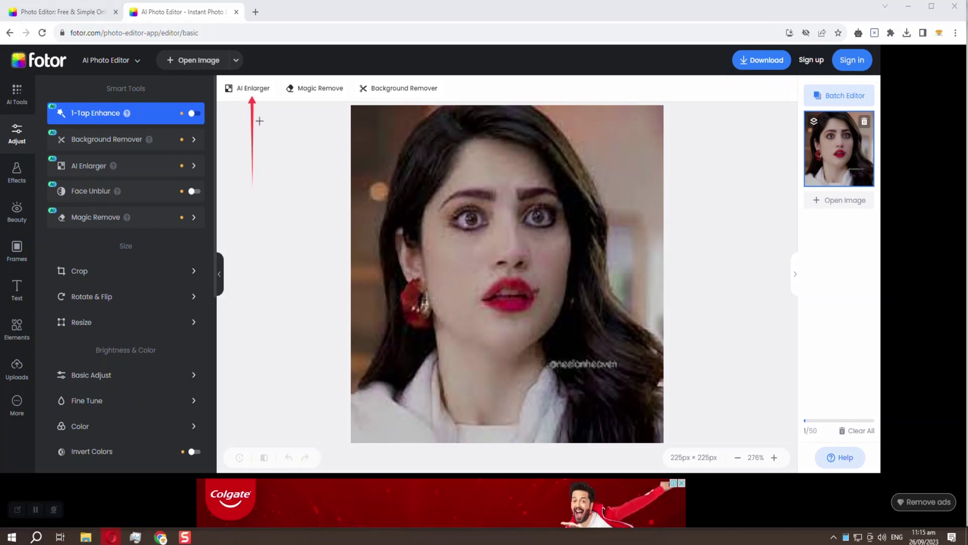
pyautogui.moveTo(293, 144); pyautogui.dragTo(306, 96)
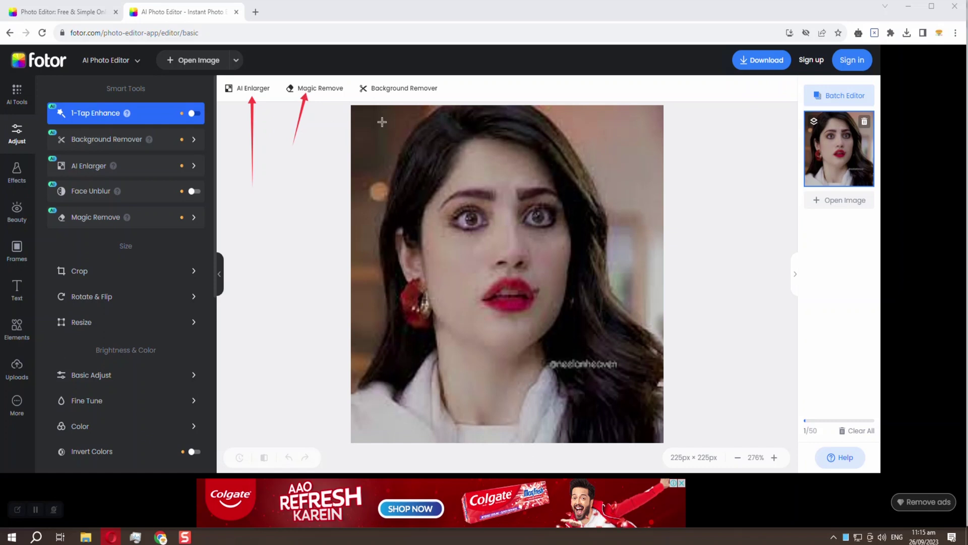
pyautogui.moveTo(534, 82); pyautogui.dragTo(439, 89)
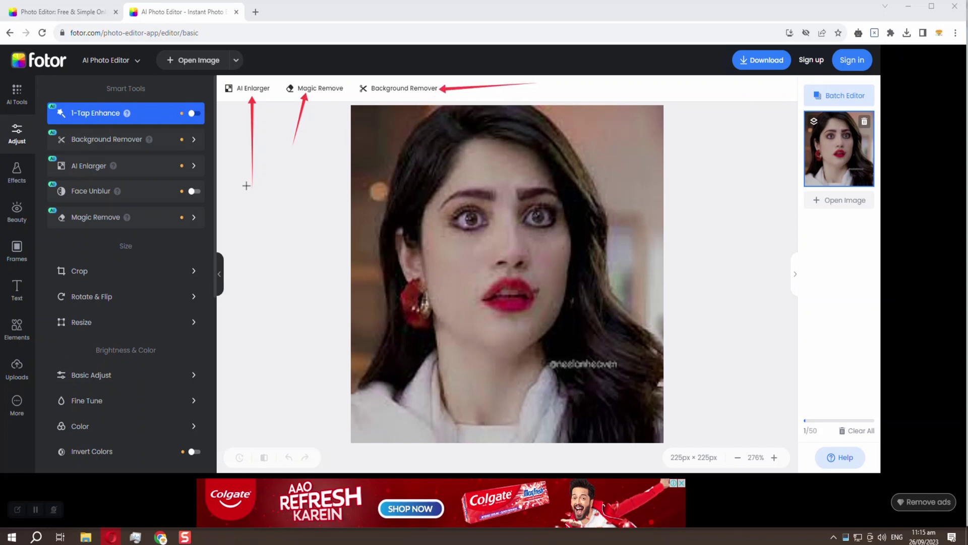
pyautogui.hotkey('ctrl', 'z')
pyautogui.hotkey('ctrl', 'z')
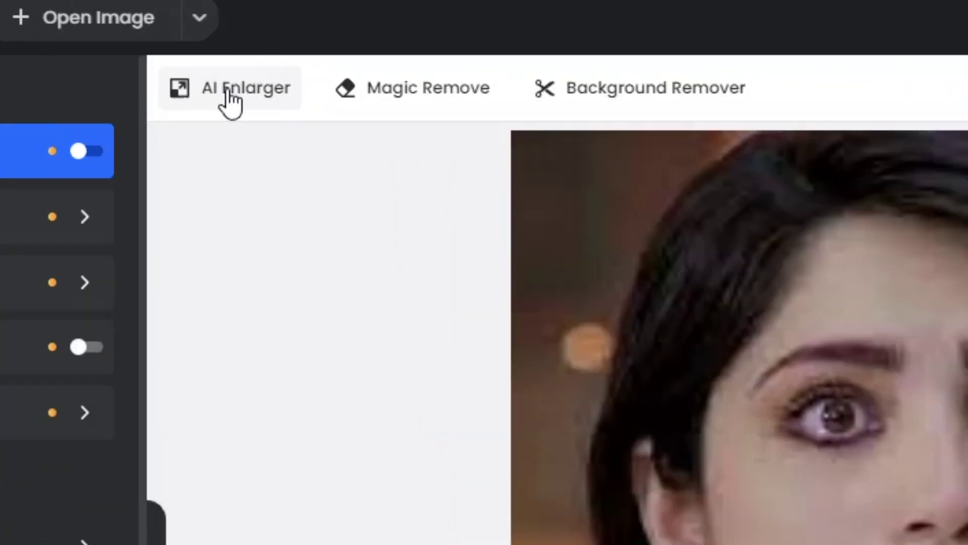
# - Run the AI Enlarger at 2× on the portrait and compare the before and after versions across the whole image
pyautogui.click(228, 92)
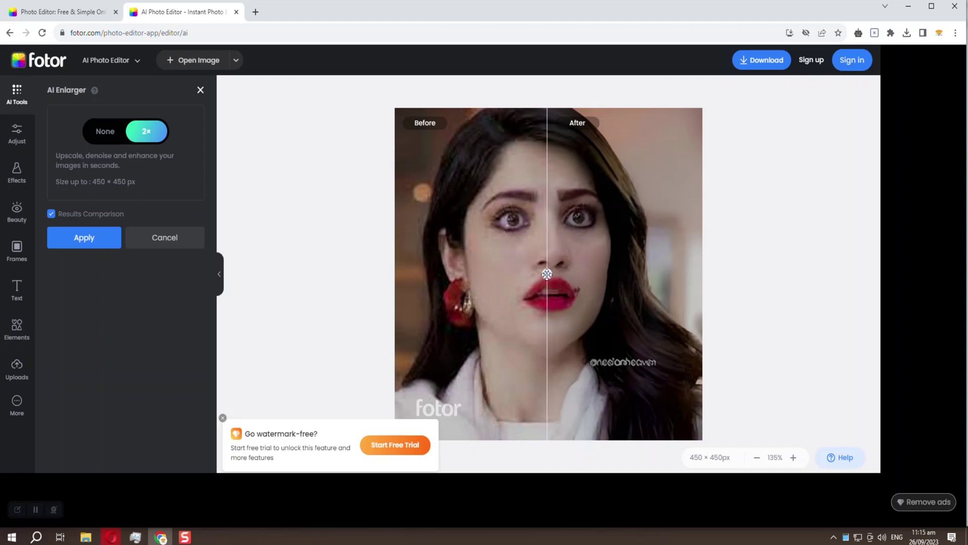
pyautogui.moveTo(548, 274); pyautogui.dragTo(465, 274)
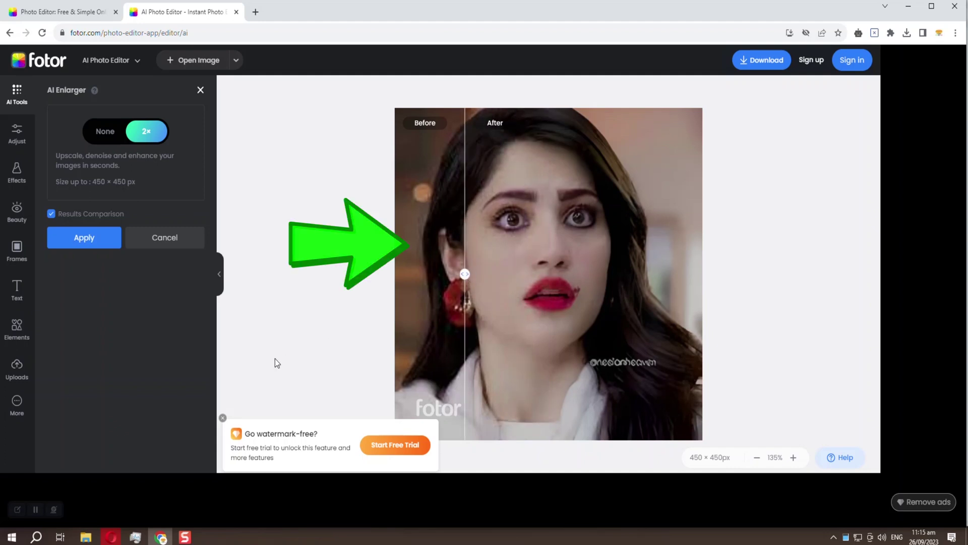
pyautogui.click(223, 418)
pyautogui.click(466, 274)
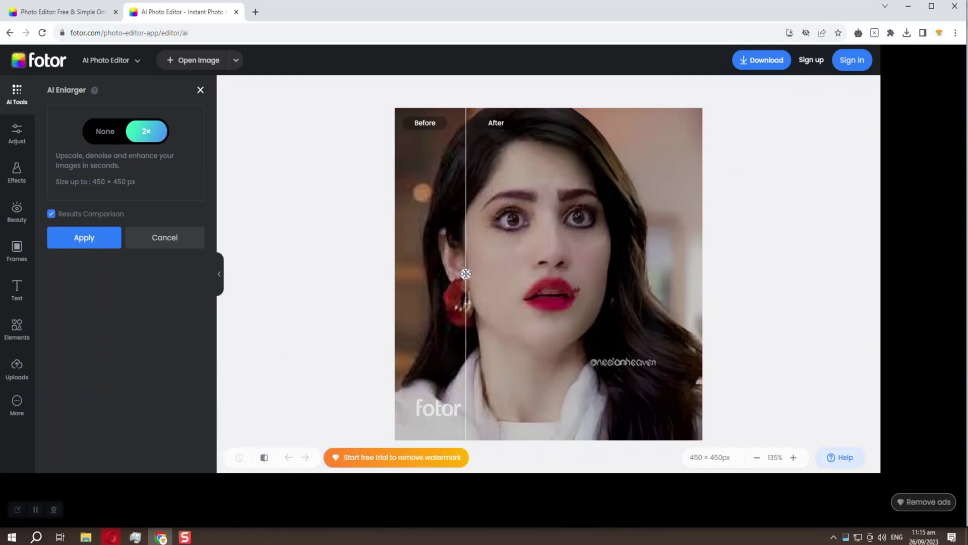
pyautogui.moveTo(466, 274); pyautogui.dragTo(388, 279)
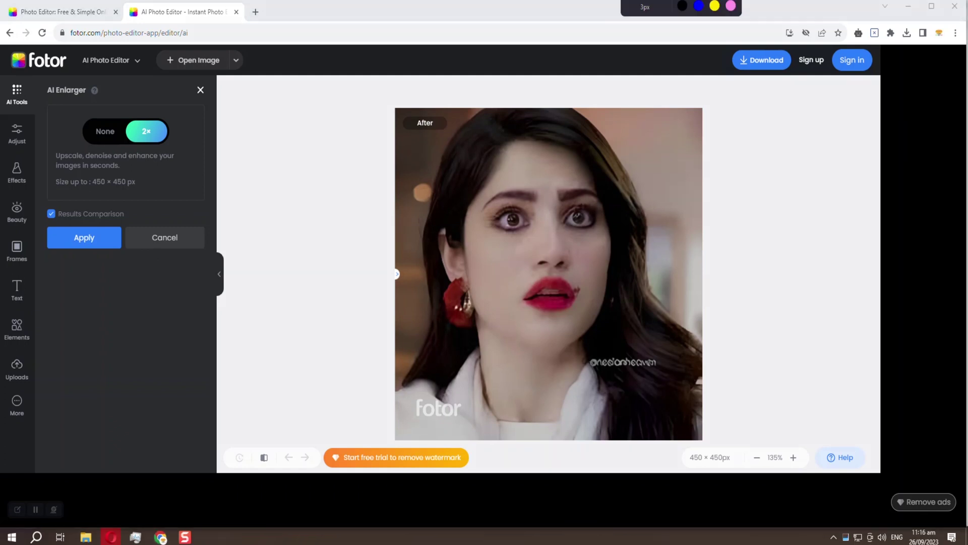
# - Apply the 2× AI Enlarger result to the portrait
pyautogui.moveTo(43, 225); pyautogui.dragTo(124, 251)
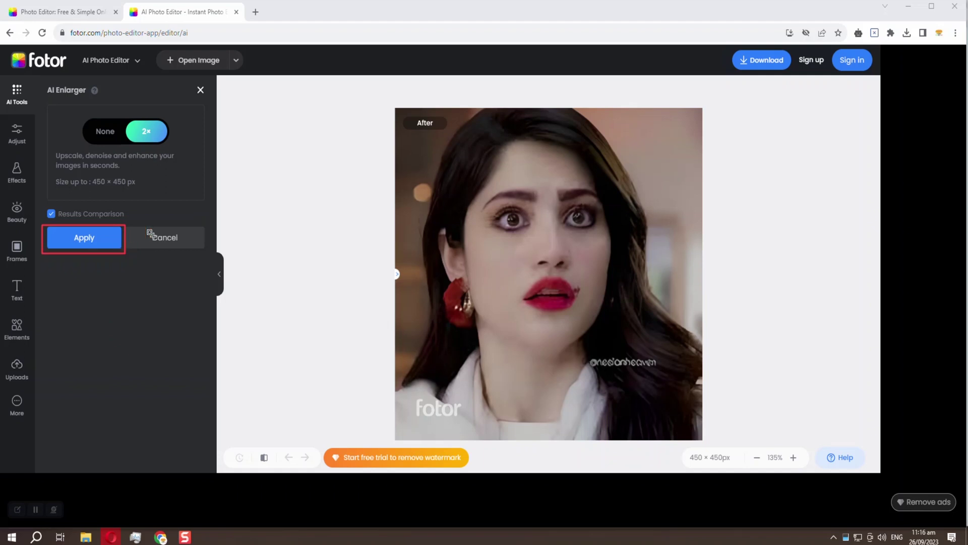
pyautogui.press('Escape')
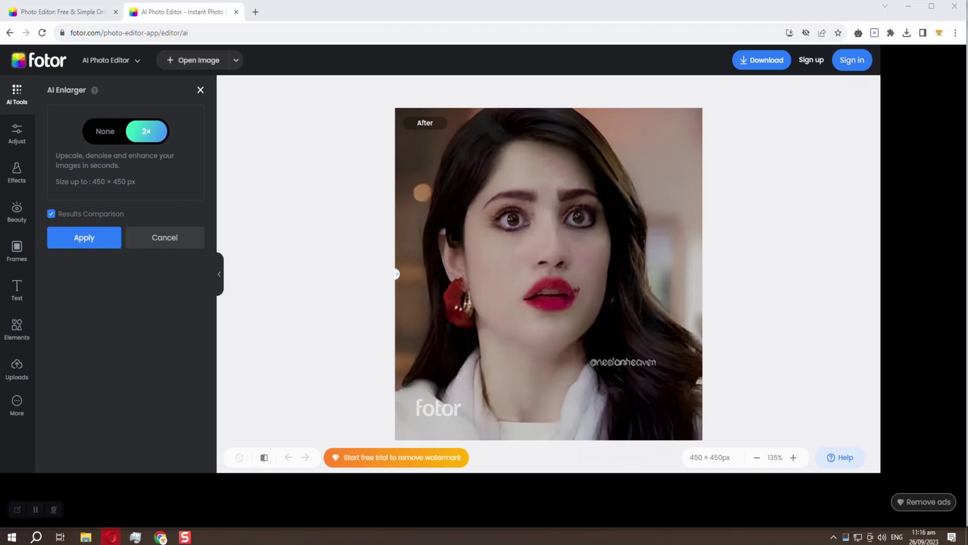
pyautogui.click(117, 248)
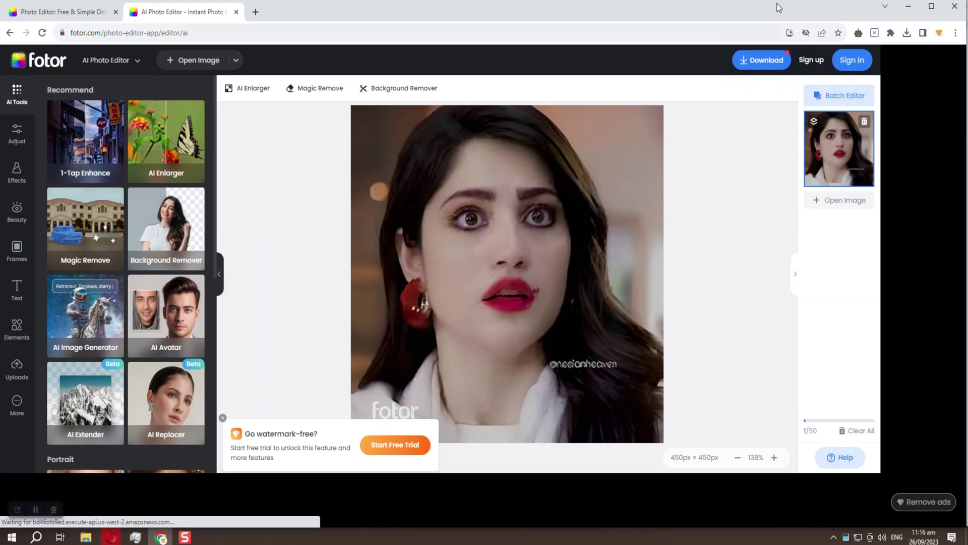
# - Try the JPG and PNG formats in the enlarged portrait's download settings, and close the settings without downloading
pyautogui.hotkey('ctrl', 'shift', 'd')
pyautogui.moveTo(734, 239)
pyautogui.mouseDown()
pyautogui.moveTo(760, 134)
pyautogui.moveTo(756, 61)
pyautogui.moveTo(757, 71)
pyautogui.mouseUp()
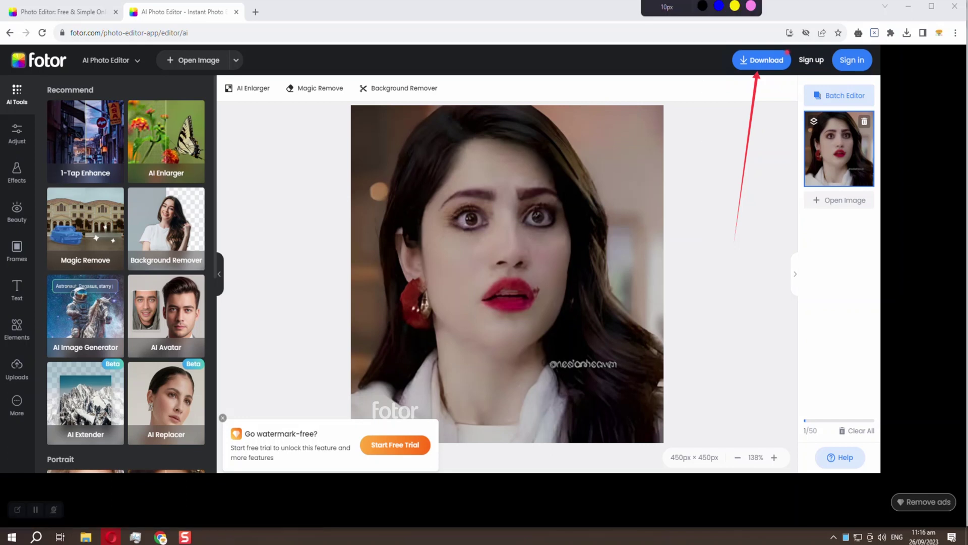
pyautogui.click(764, 61)
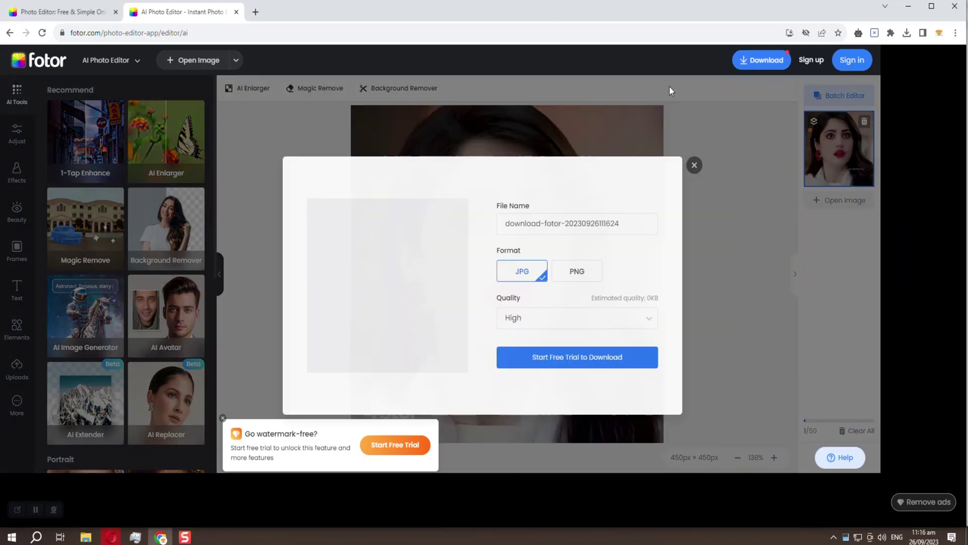
pyautogui.click(578, 276)
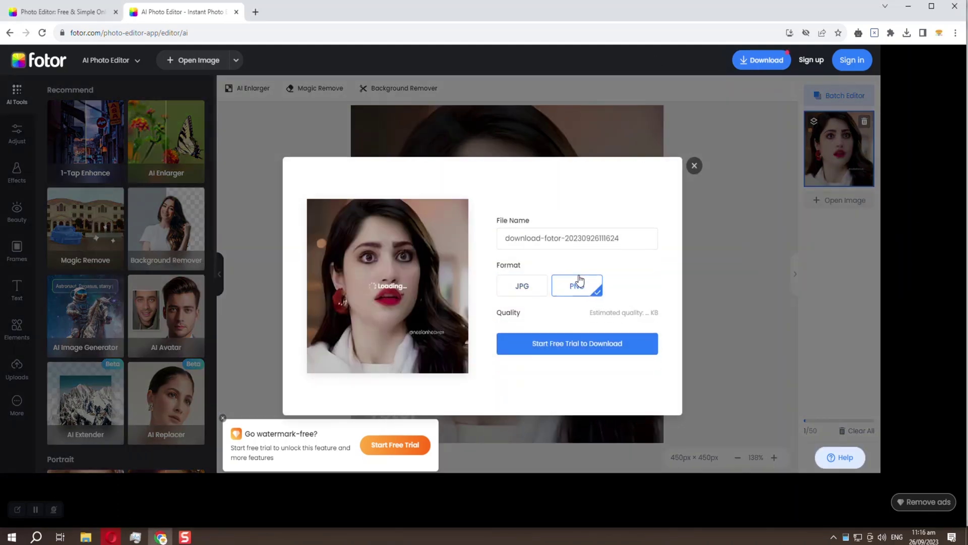
pyautogui.click(528, 286)
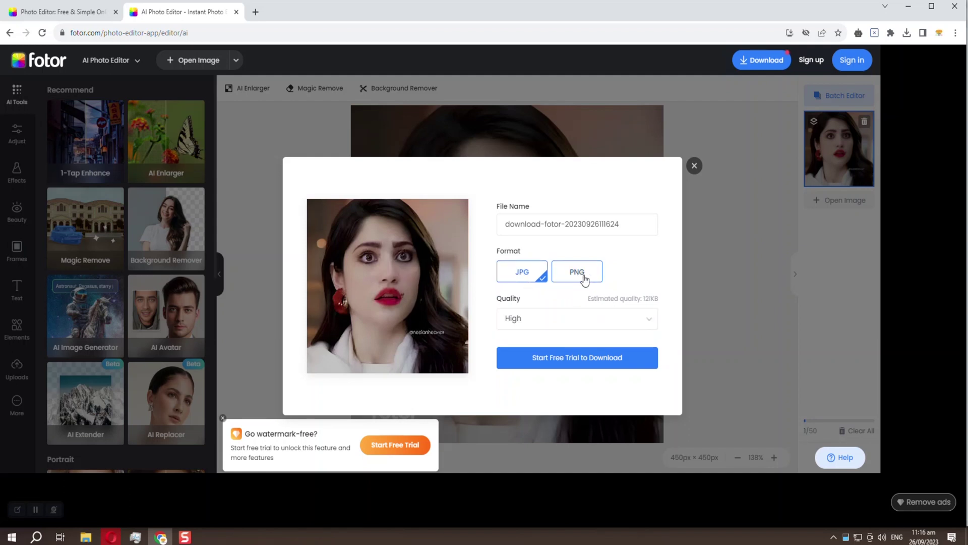
pyautogui.click(583, 281)
pyautogui.click(518, 291)
pyautogui.click(560, 281)
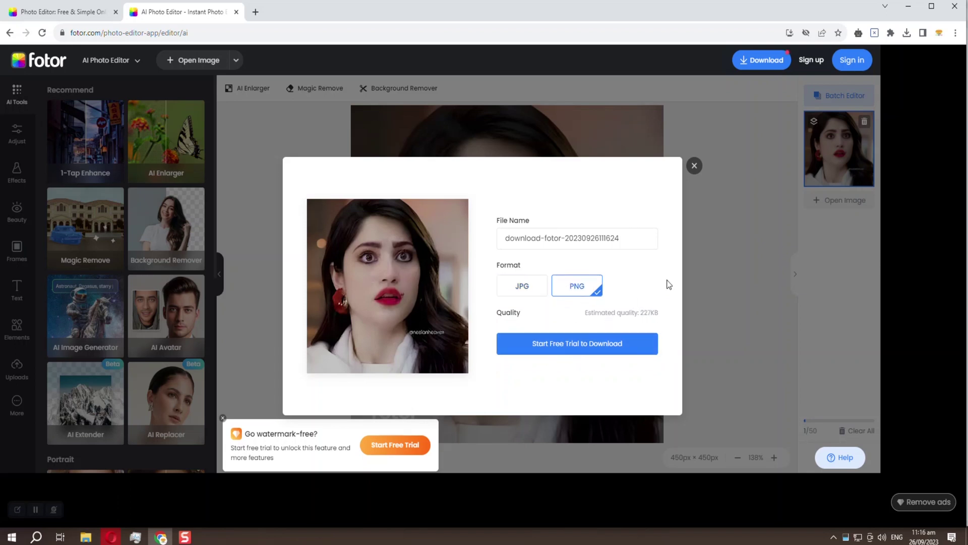
pyautogui.click(694, 166)
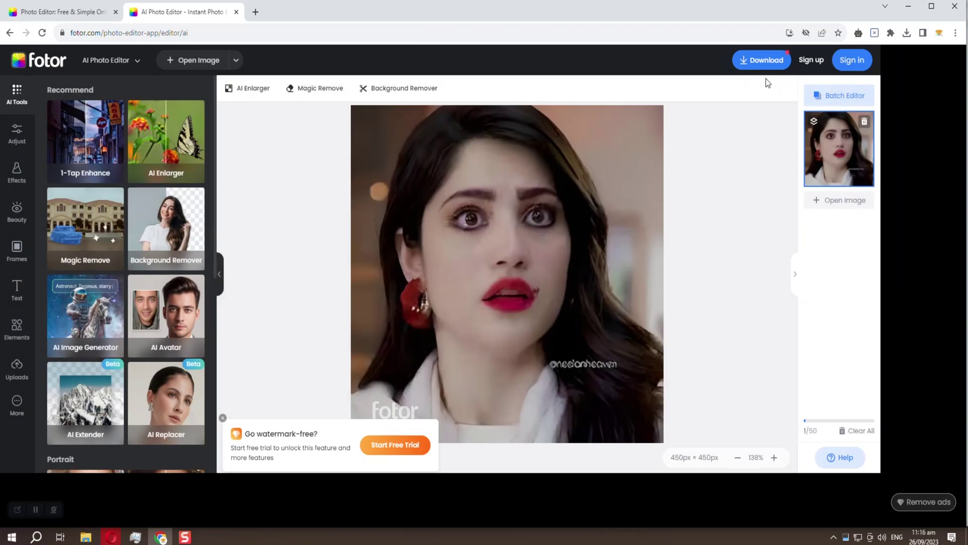
# - Try to download the enlarged portrait as a high-quality JPG by starting the free trial, without signing up
pyautogui.click(761, 63)
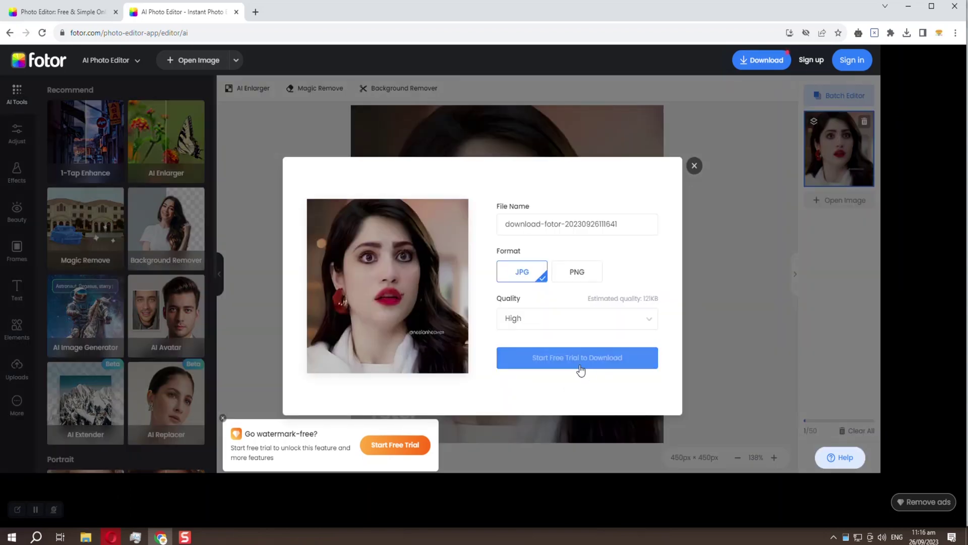
pyautogui.click(581, 369)
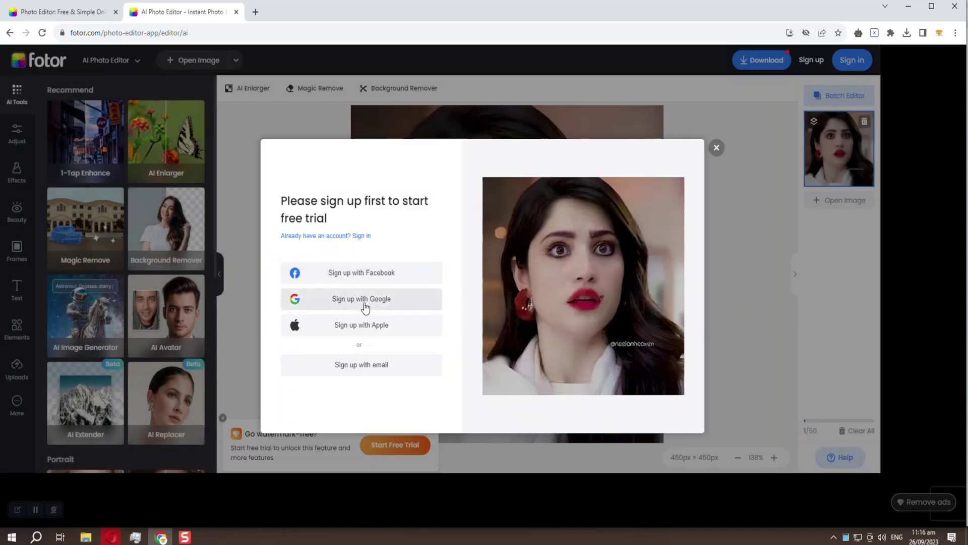
pyautogui.click(717, 148)
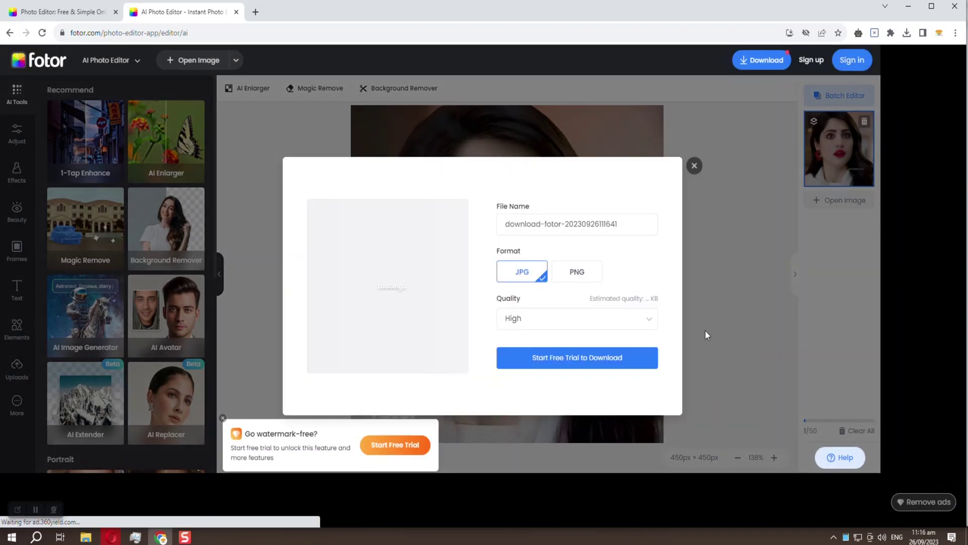
# - Close the download settings and open the Magic Remove tool for the portrait
pyautogui.click(694, 166)
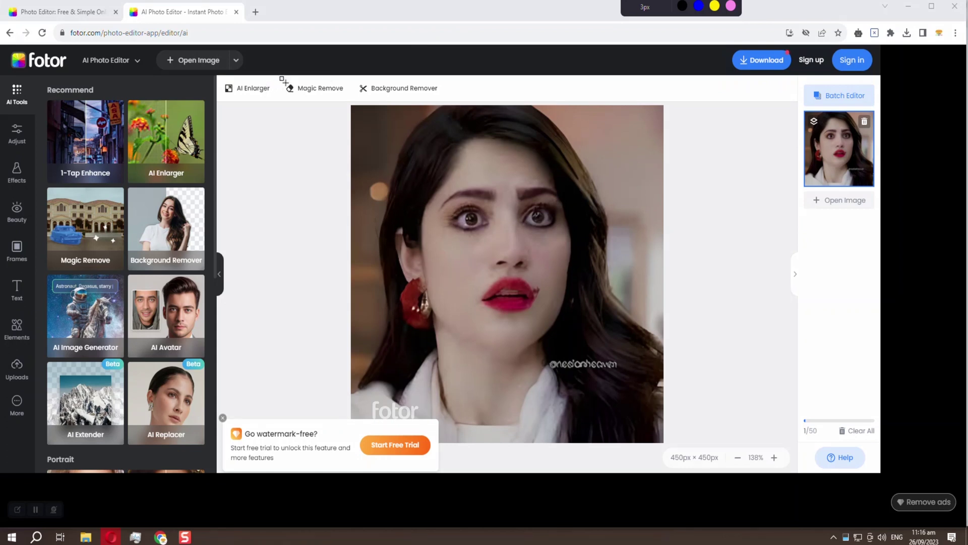
pyautogui.moveTo(284, 82); pyautogui.dragTo(352, 94)
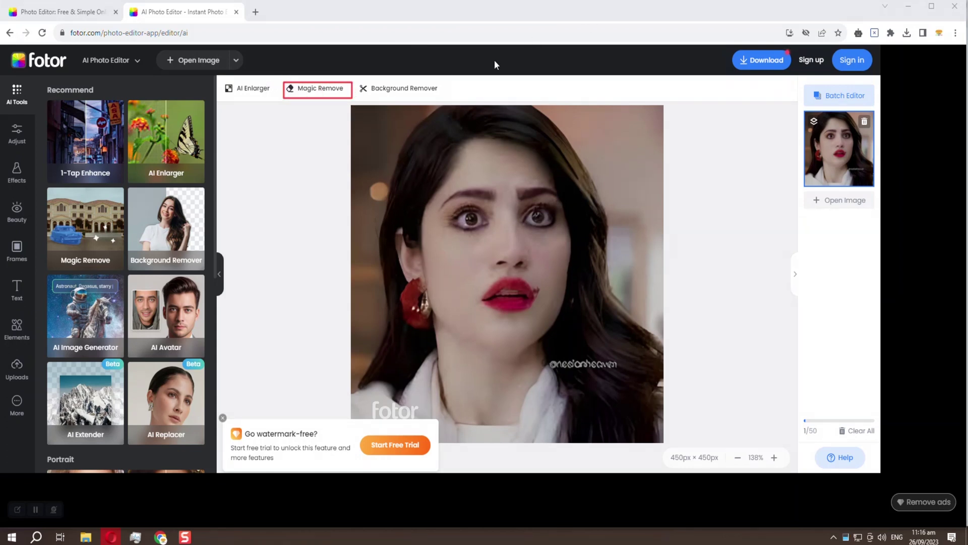
pyautogui.click(318, 89)
pyautogui.click(318, 295)
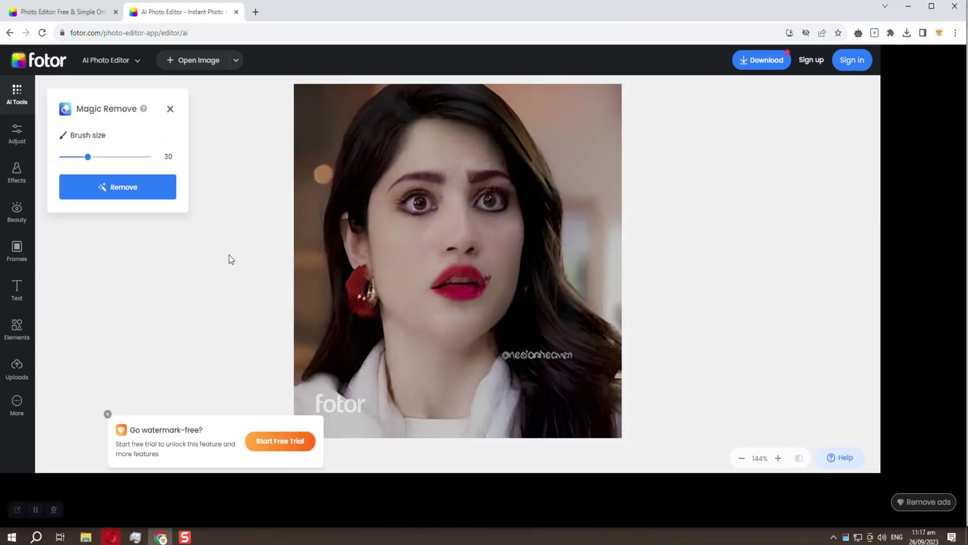
# - Try to get rid of the fotor watermark on the portrait, dismissing the sign-up offer and the watermark-free trial banner
pyautogui.moveTo(322, 404)
pyautogui.click(366, 391)
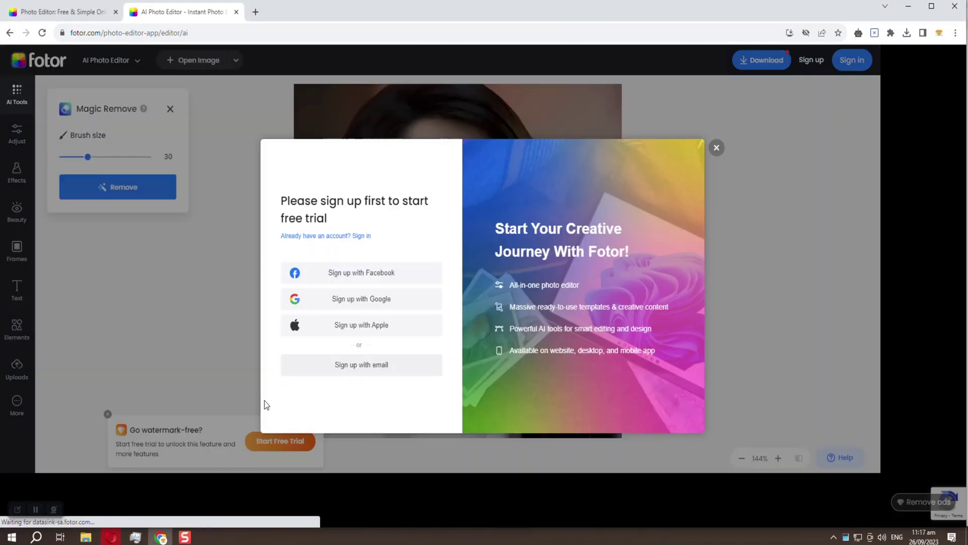
pyautogui.click(717, 147)
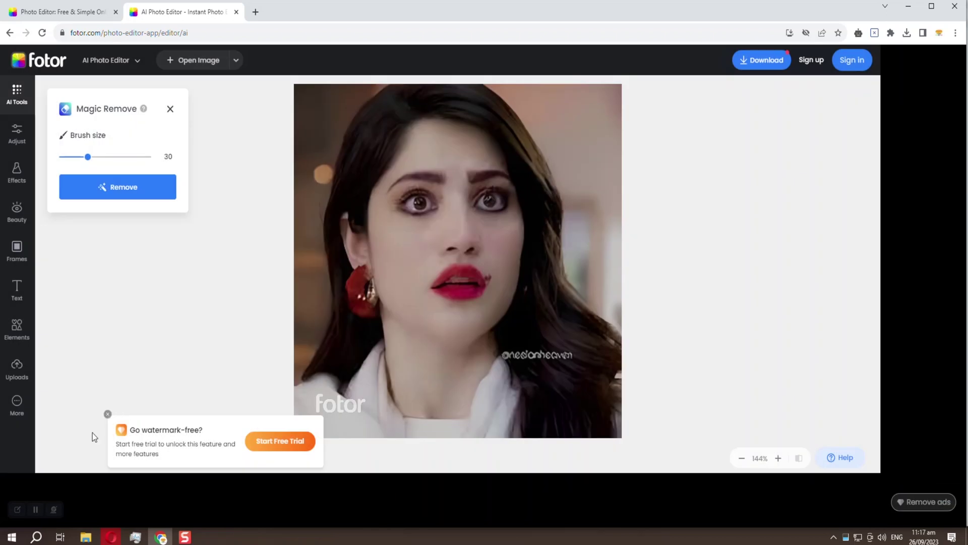
pyautogui.click(108, 413)
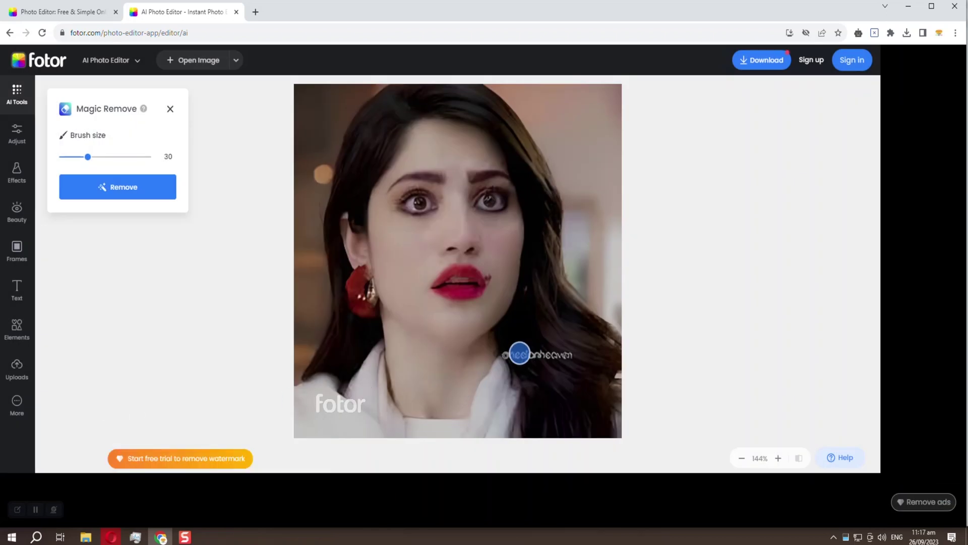
# - Try Magic Remove with brush size 30 on the handle text over the hair, and leave the tool without applying
pyautogui.moveTo(504, 353); pyautogui.dragTo(572, 353)
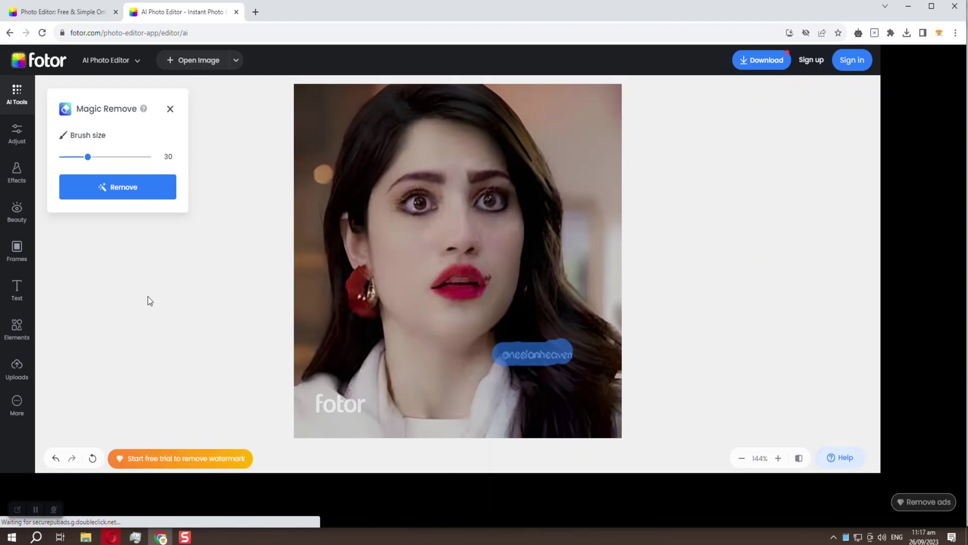
pyautogui.click(136, 194)
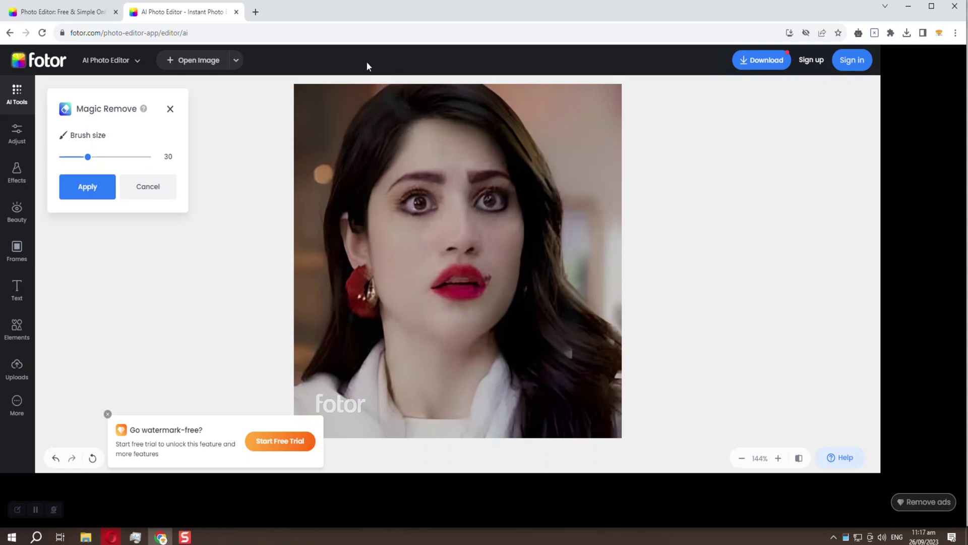
pyautogui.click(171, 109)
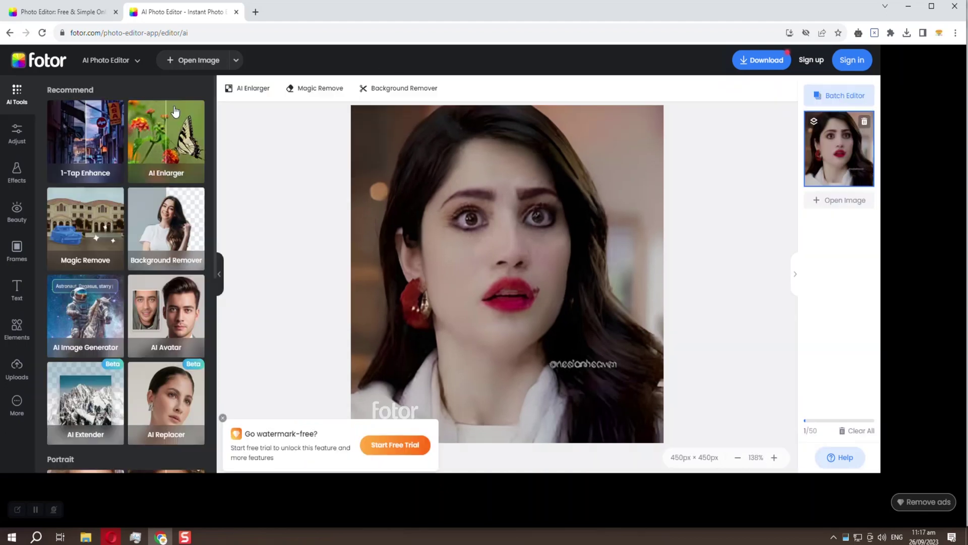
# - Try Background Remover on the portrait with the Auto and Person modes, and cancel without applying the cutout
pyautogui.click(406, 91)
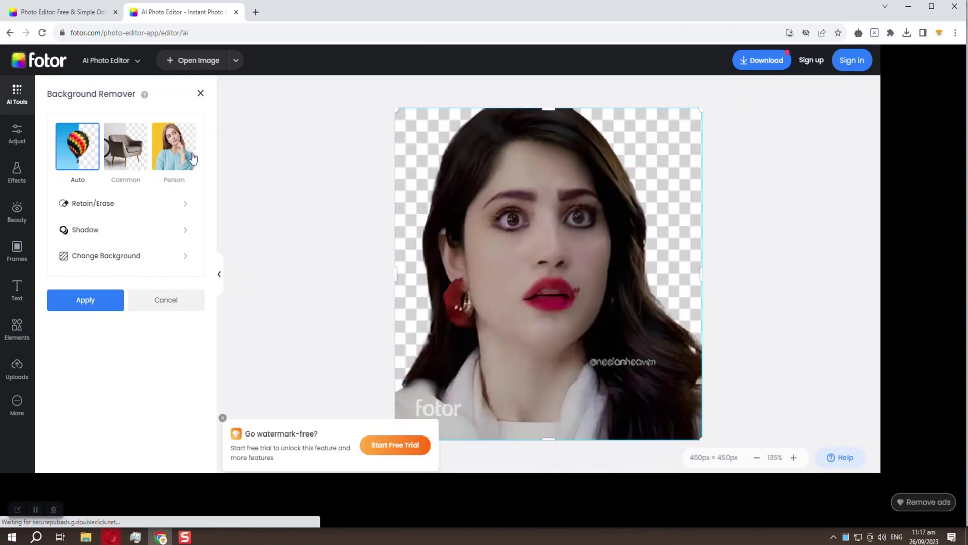
pyautogui.click(133, 161)
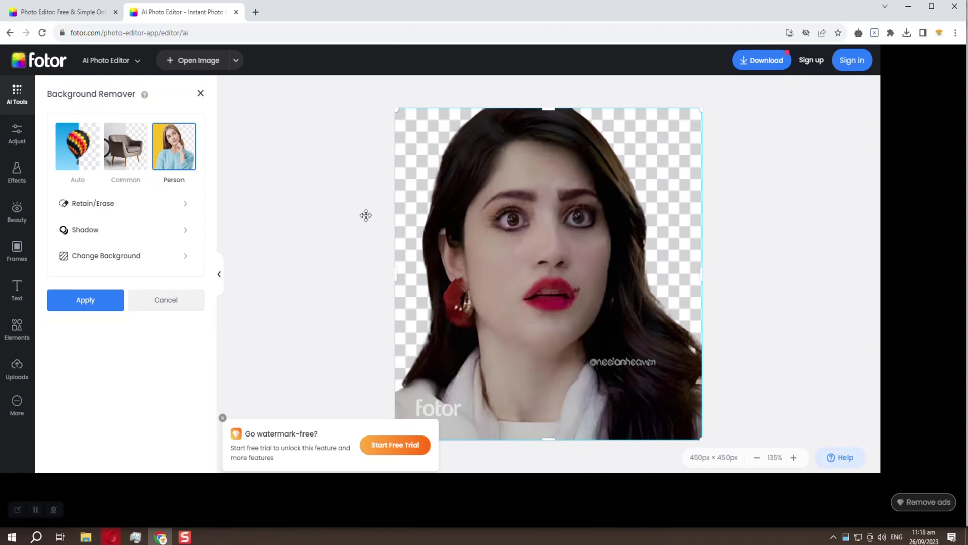
pyautogui.click(176, 300)
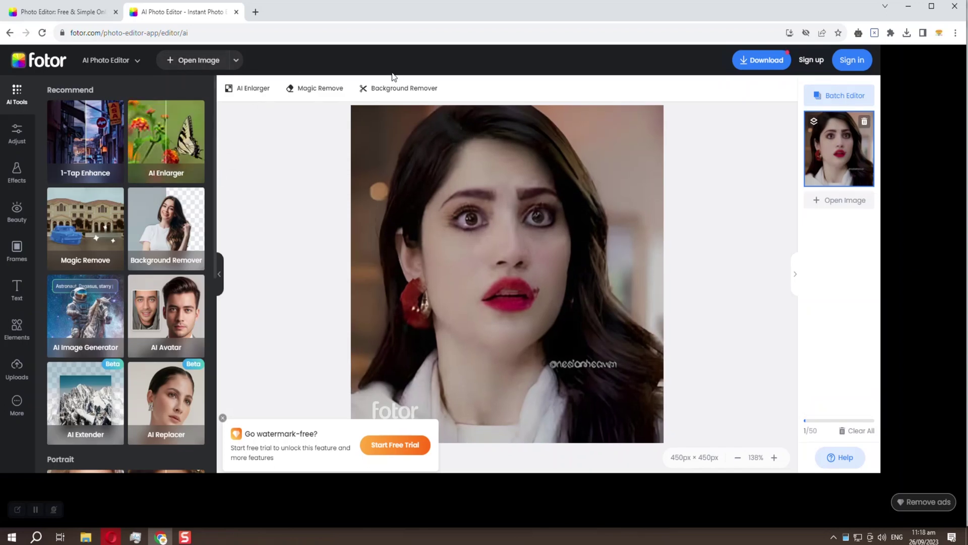
# - Browse the Adjust tools for smart enhancement, size, and brightness and color
pyautogui.click(16, 133)
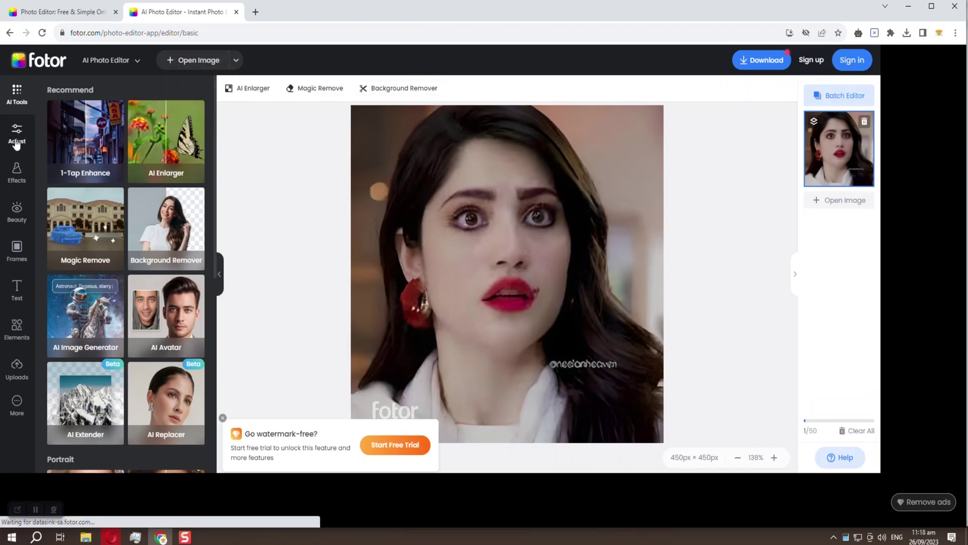
pyautogui.scroll(-4, 107, 353)
pyautogui.scroll(4, 65, 274)
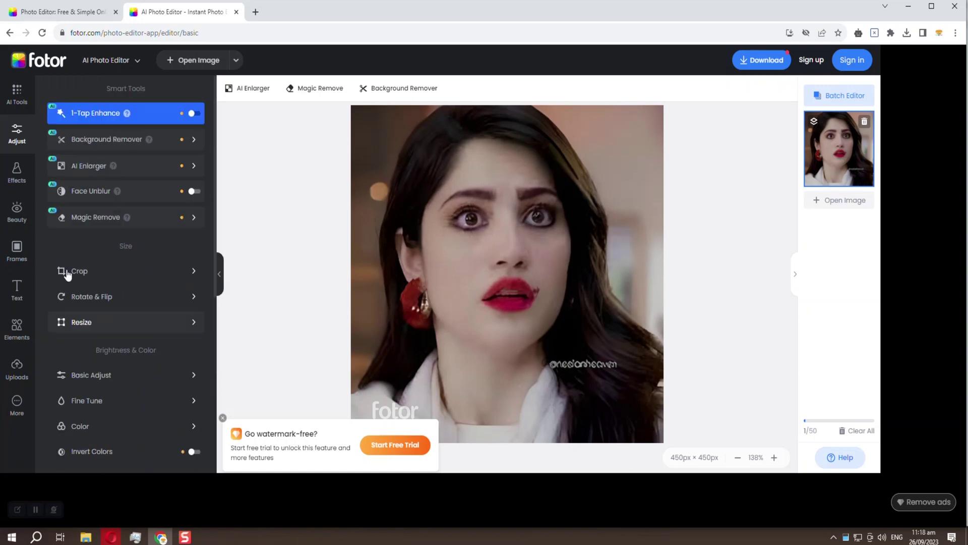
# - Try the Portrait filter from the Scenes effects on the image at 83% intensity
pyautogui.click(31, 179)
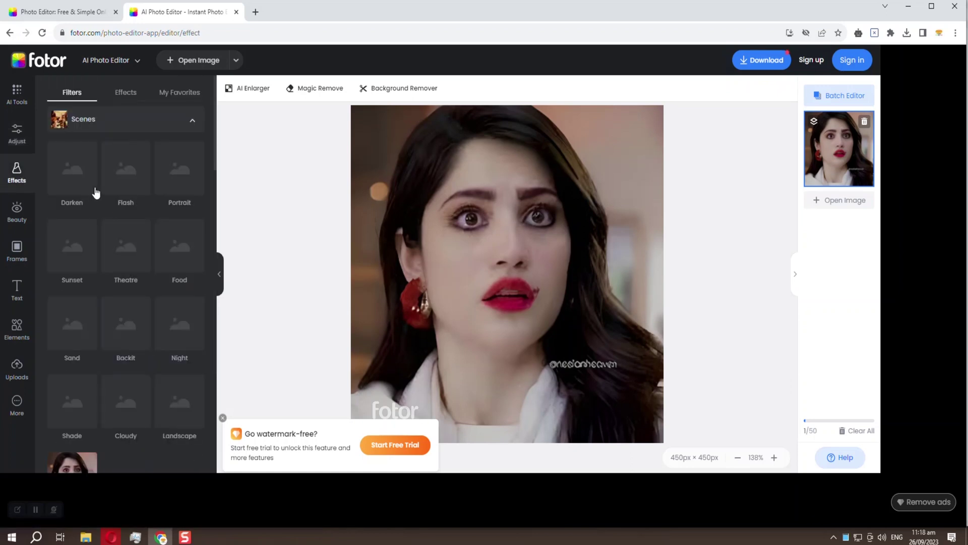
pyautogui.click(183, 181)
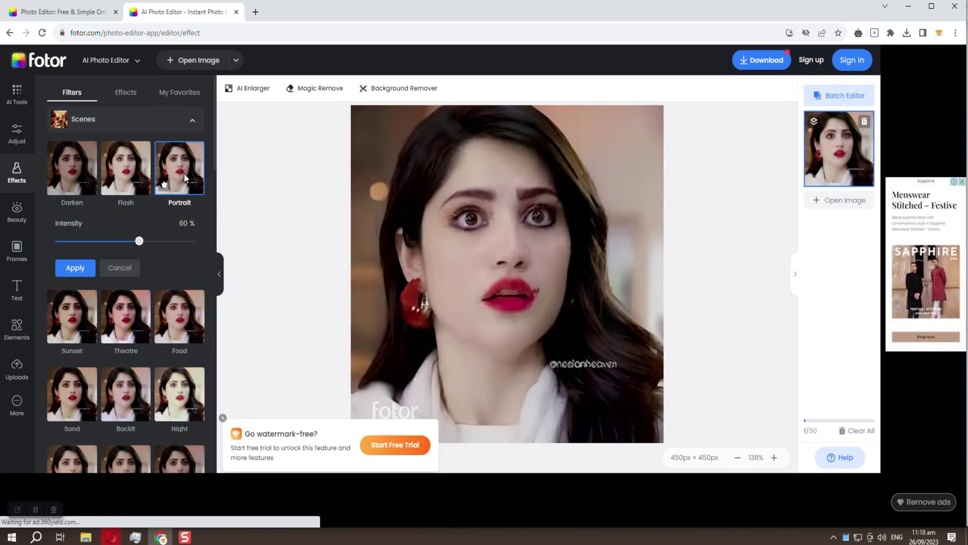
pyautogui.scroll(-2, 145, 256)
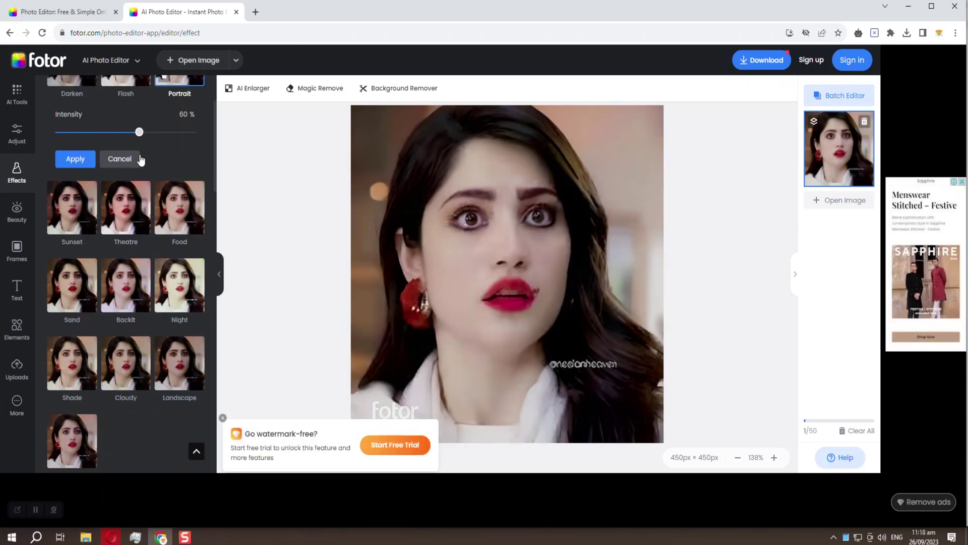
pyautogui.moveTo(139, 132); pyautogui.dragTo(190, 131)
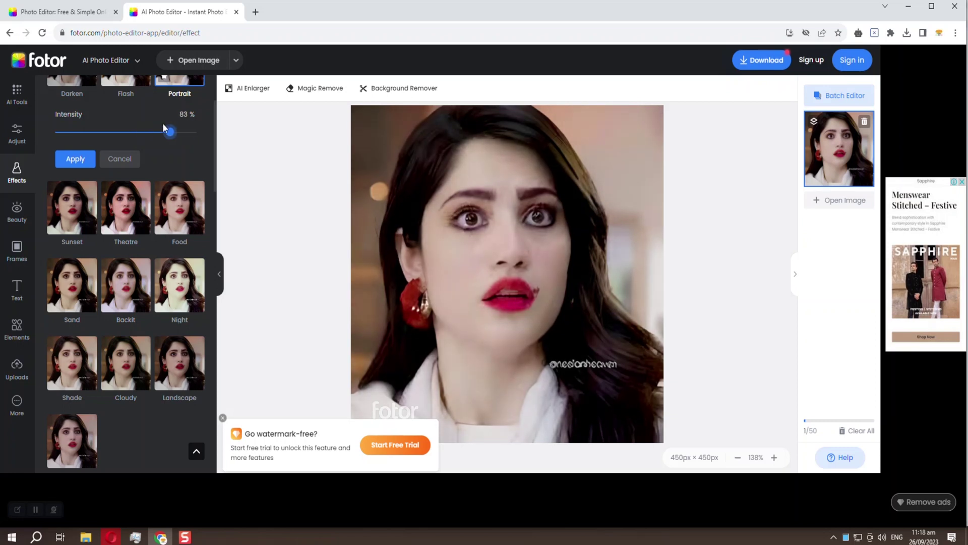
# - Preview the Night filter from the Scenes effects and switch the portrait to the Backit filter at 60% intensity
pyautogui.scroll(-3, 144, 214)
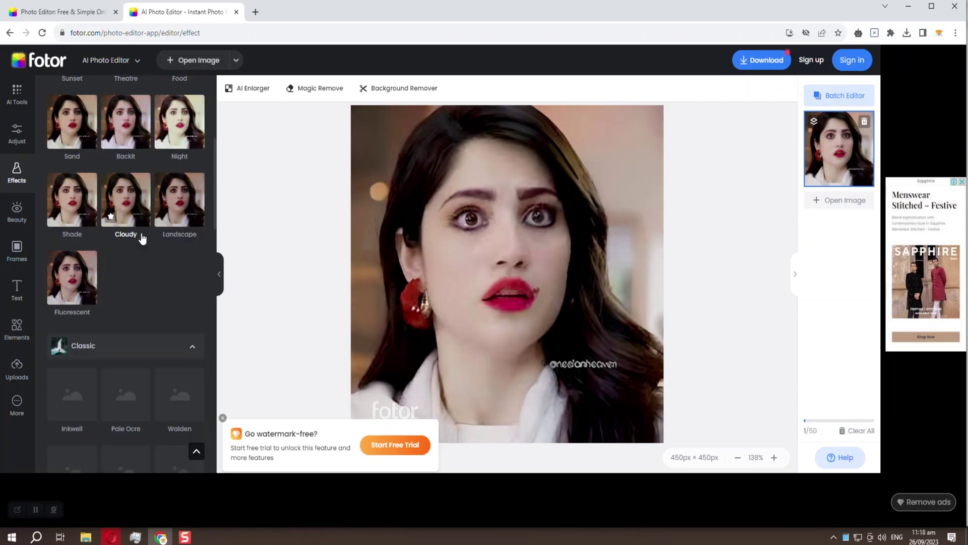
pyautogui.click(179, 124)
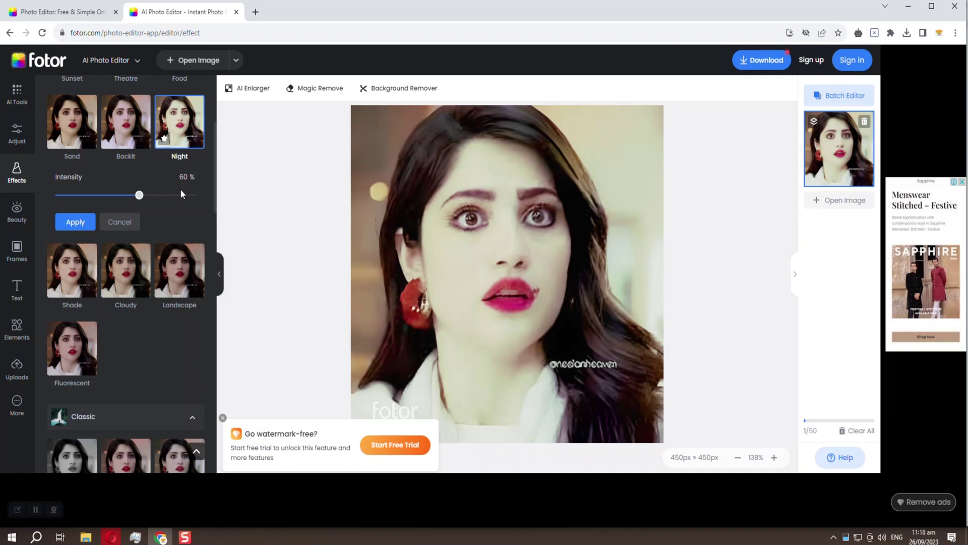
pyautogui.click(125, 138)
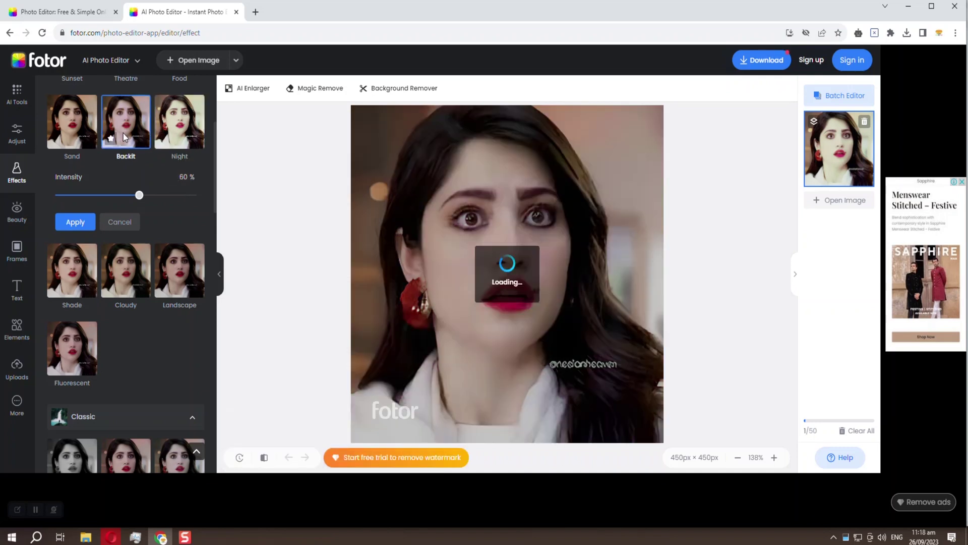
pyautogui.scroll(-1, 379, 304)
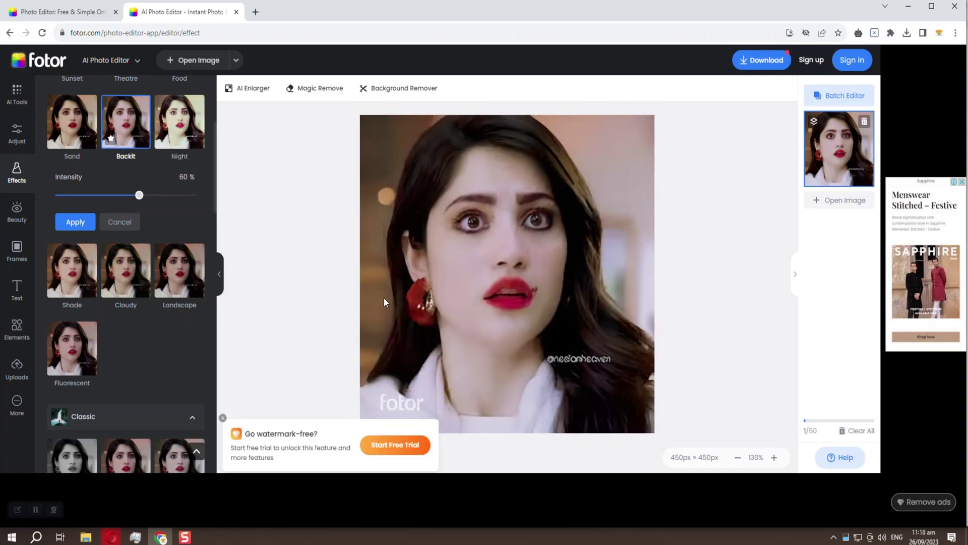
pyautogui.scroll(1, 381, 292)
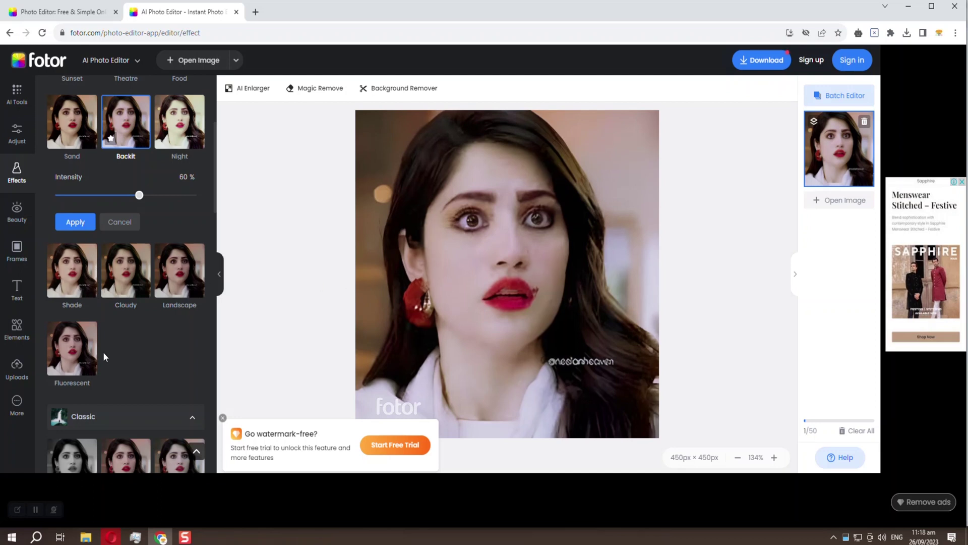
pyautogui.scroll(-5, 103, 352)
pyautogui.scroll(9, 122, 396)
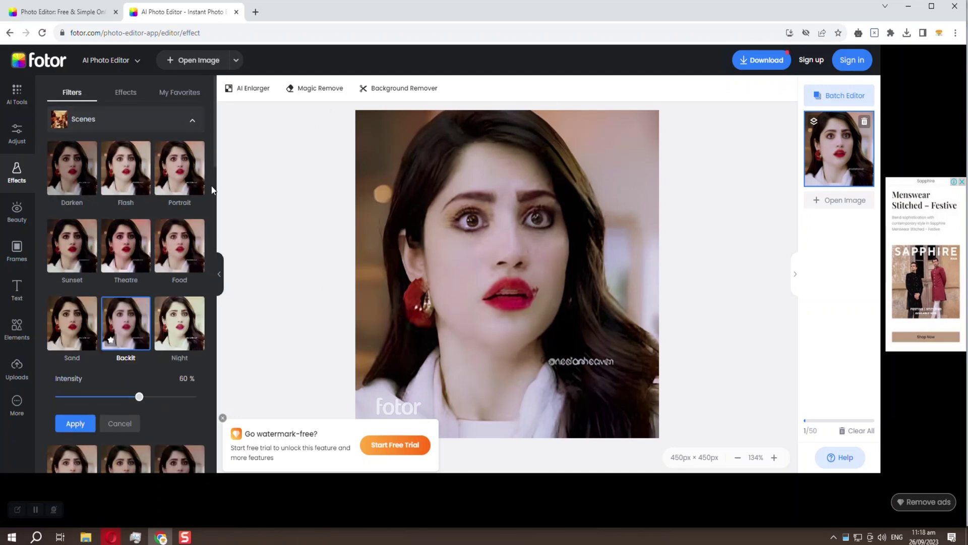
# - Look through the Beauty, Frames, Text, Elements and Uploads tool categories, dismissing the AI Skin Retouch introduction
pyautogui.click(17, 211)
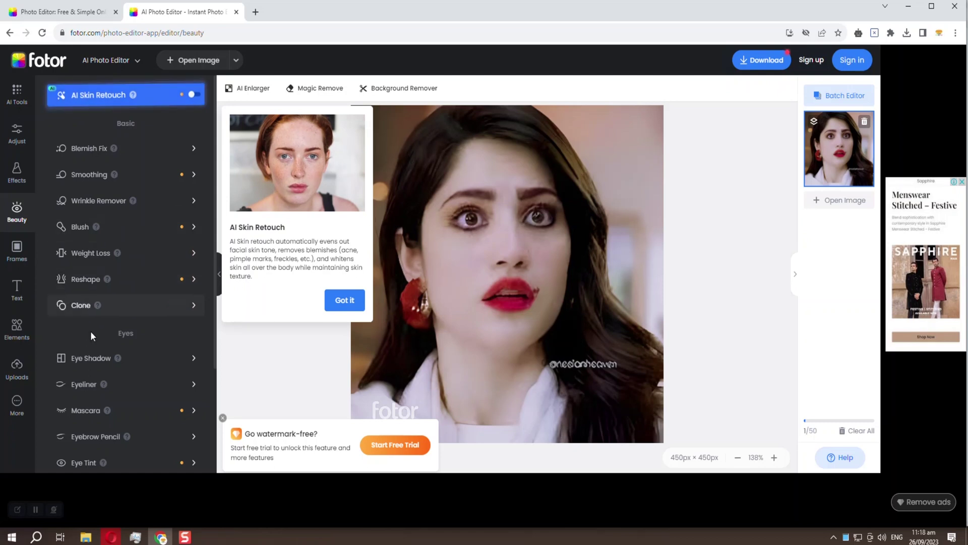
pyautogui.scroll(-3, 90, 331)
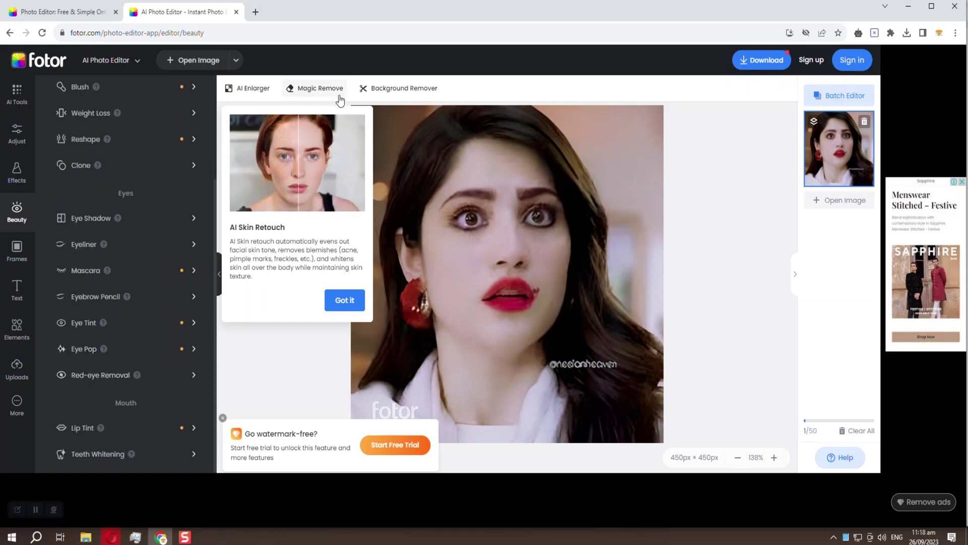
pyautogui.click(345, 300)
pyautogui.click(14, 252)
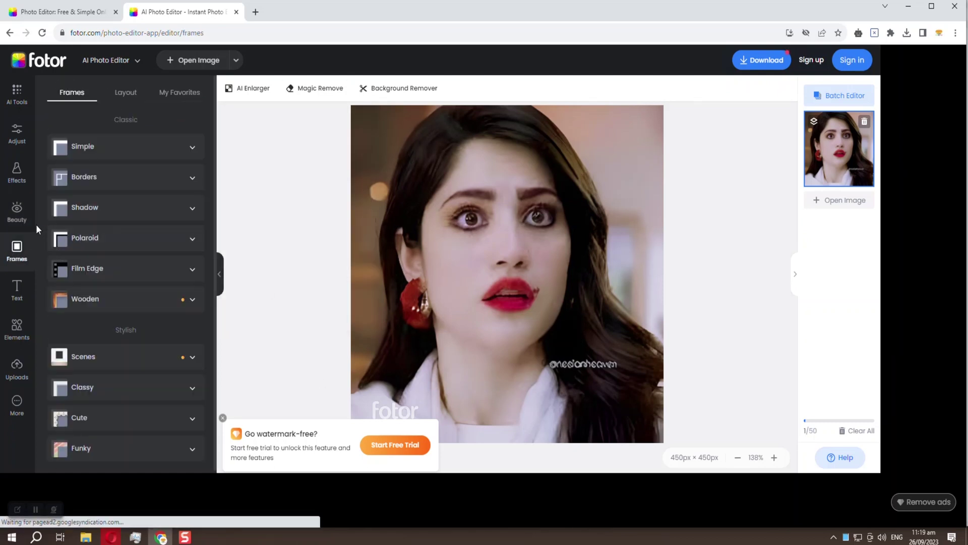
pyautogui.click(17, 289)
pyautogui.scroll(-4, 142, 283)
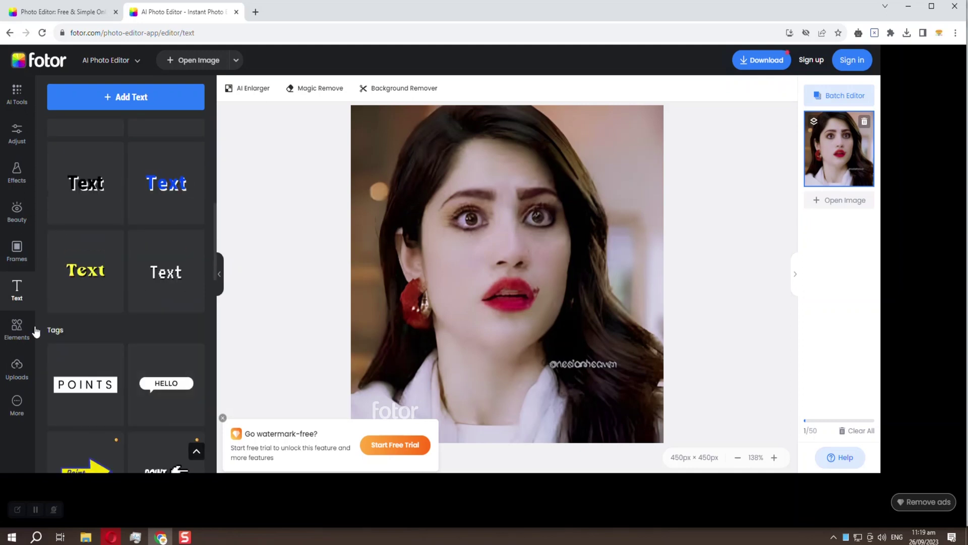
pyautogui.click(16, 328)
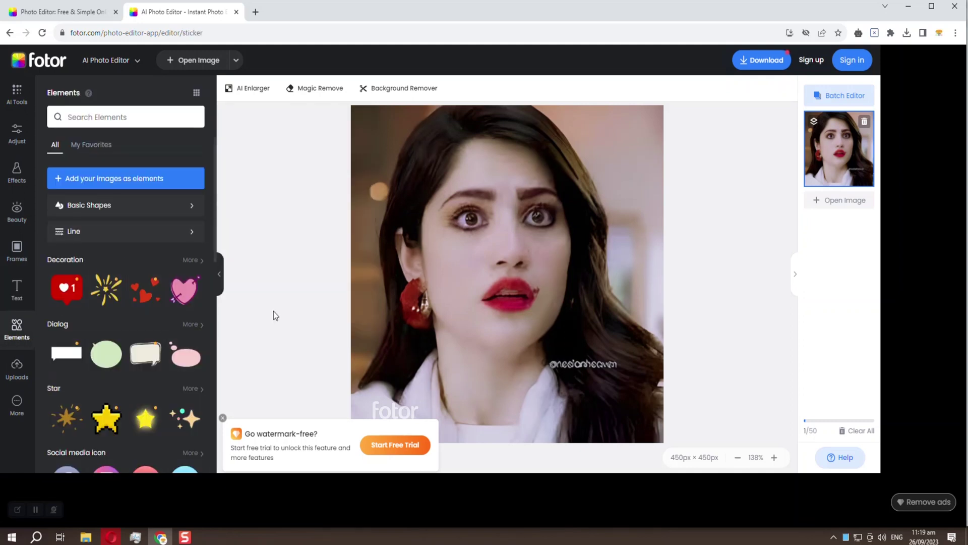
pyautogui.scroll(-2, 71, 345)
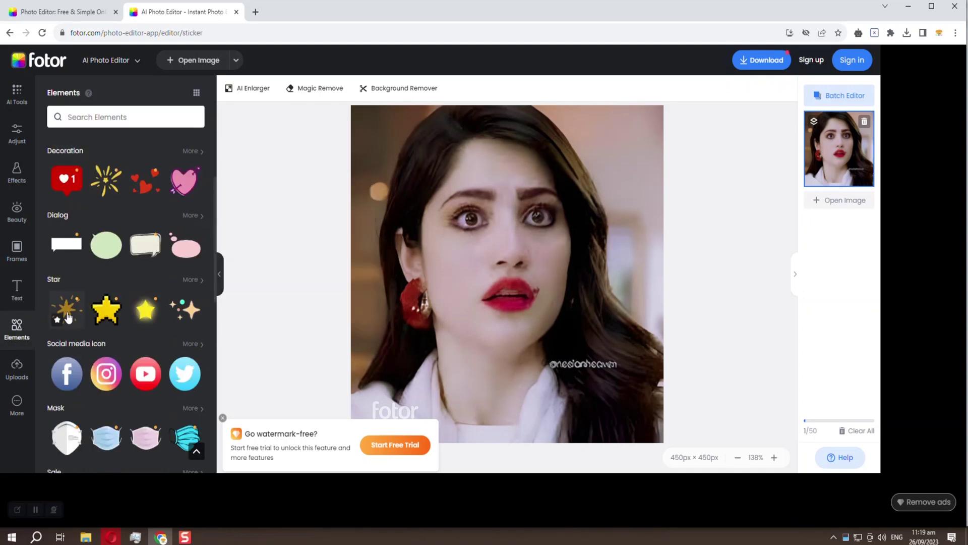
pyautogui.click(17, 369)
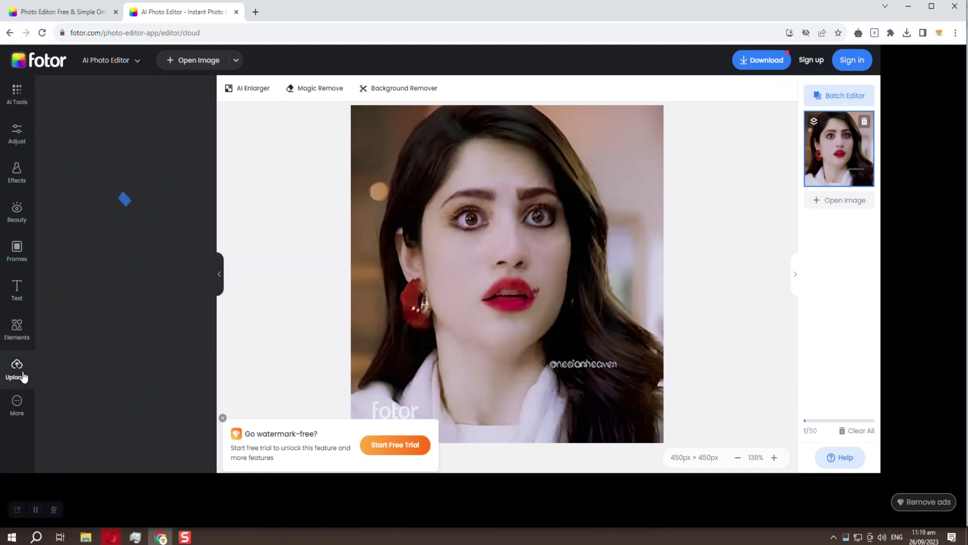
pyautogui.moveTo(17, 402)
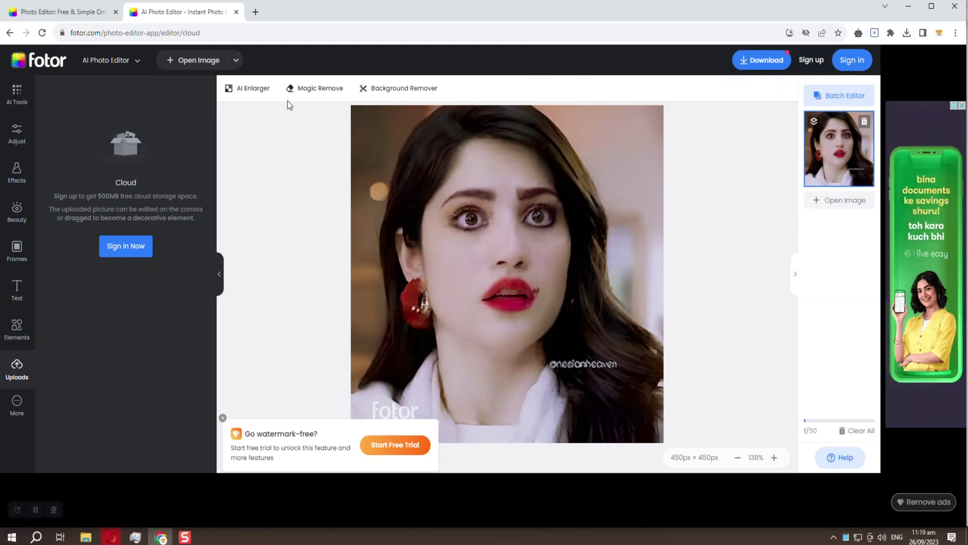
# - Run the AI Enlarger at 2× on the filtered portrait and move the comparison divider to show only the After version
pyautogui.click(251, 90)
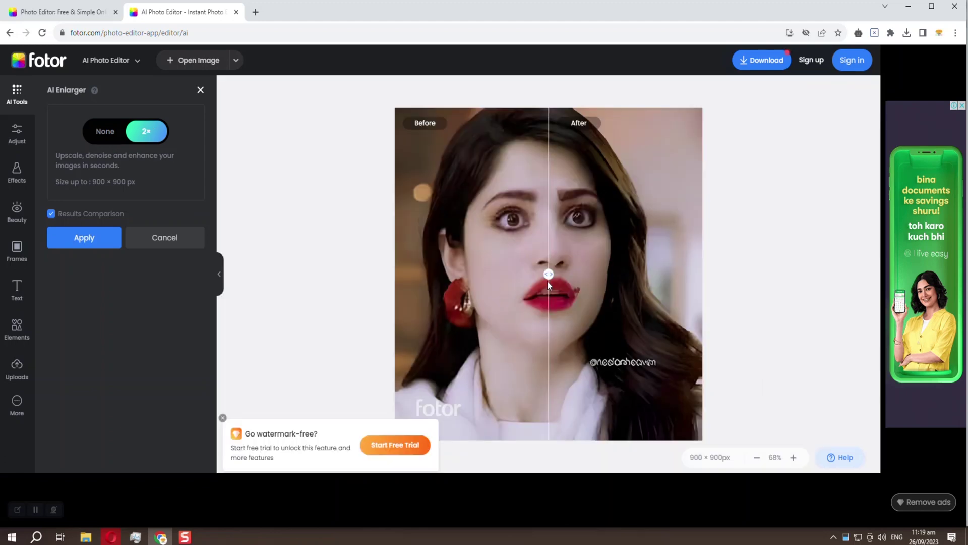
pyautogui.moveTo(550, 275); pyautogui.dragTo(356, 318)
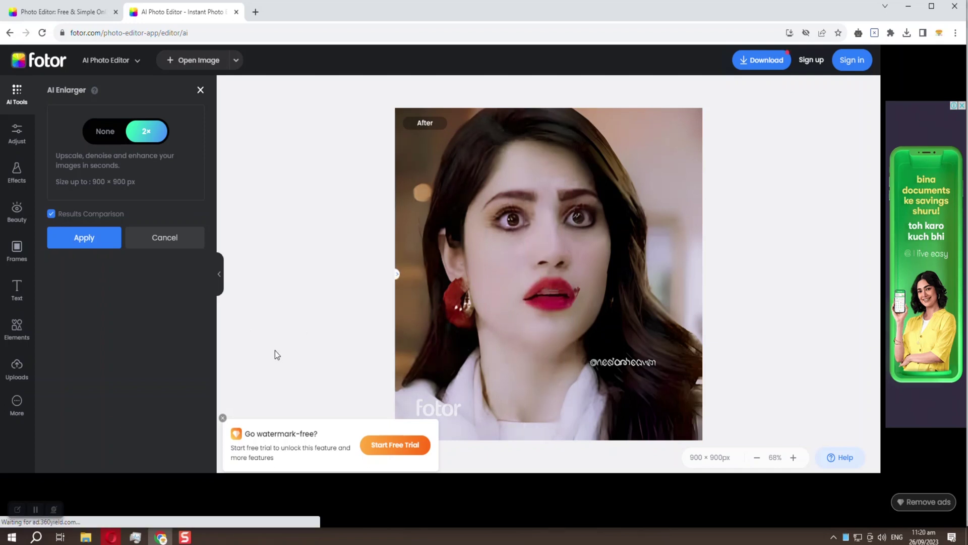